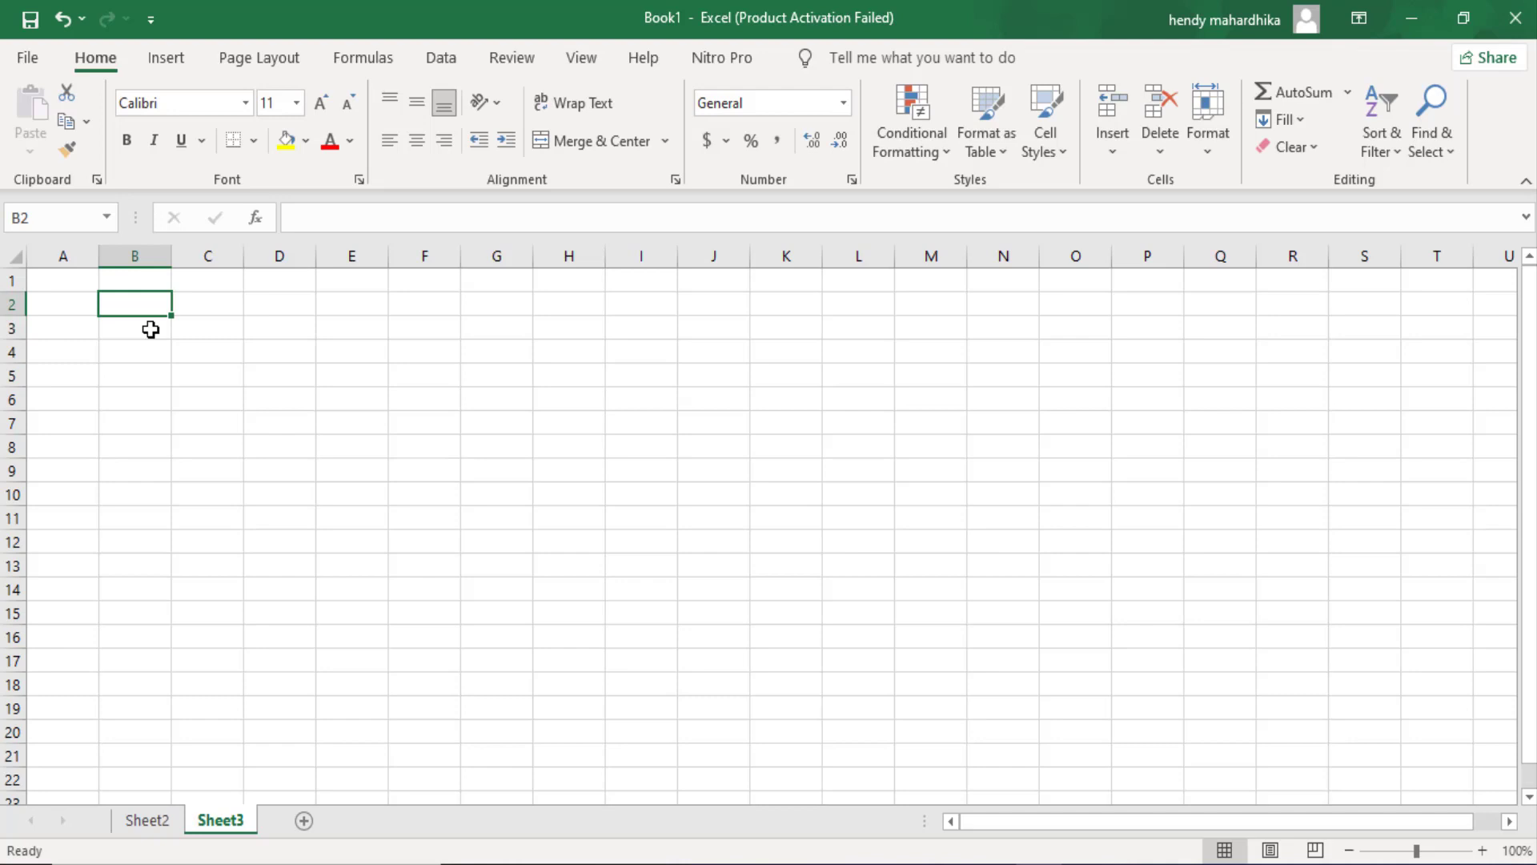
- Select single cells one after another, including B3, C3, A8, B4, B10 and C4, to examine how cell addresses combine column and row
{"action": "left_click", "coordinate": [151, 330]}
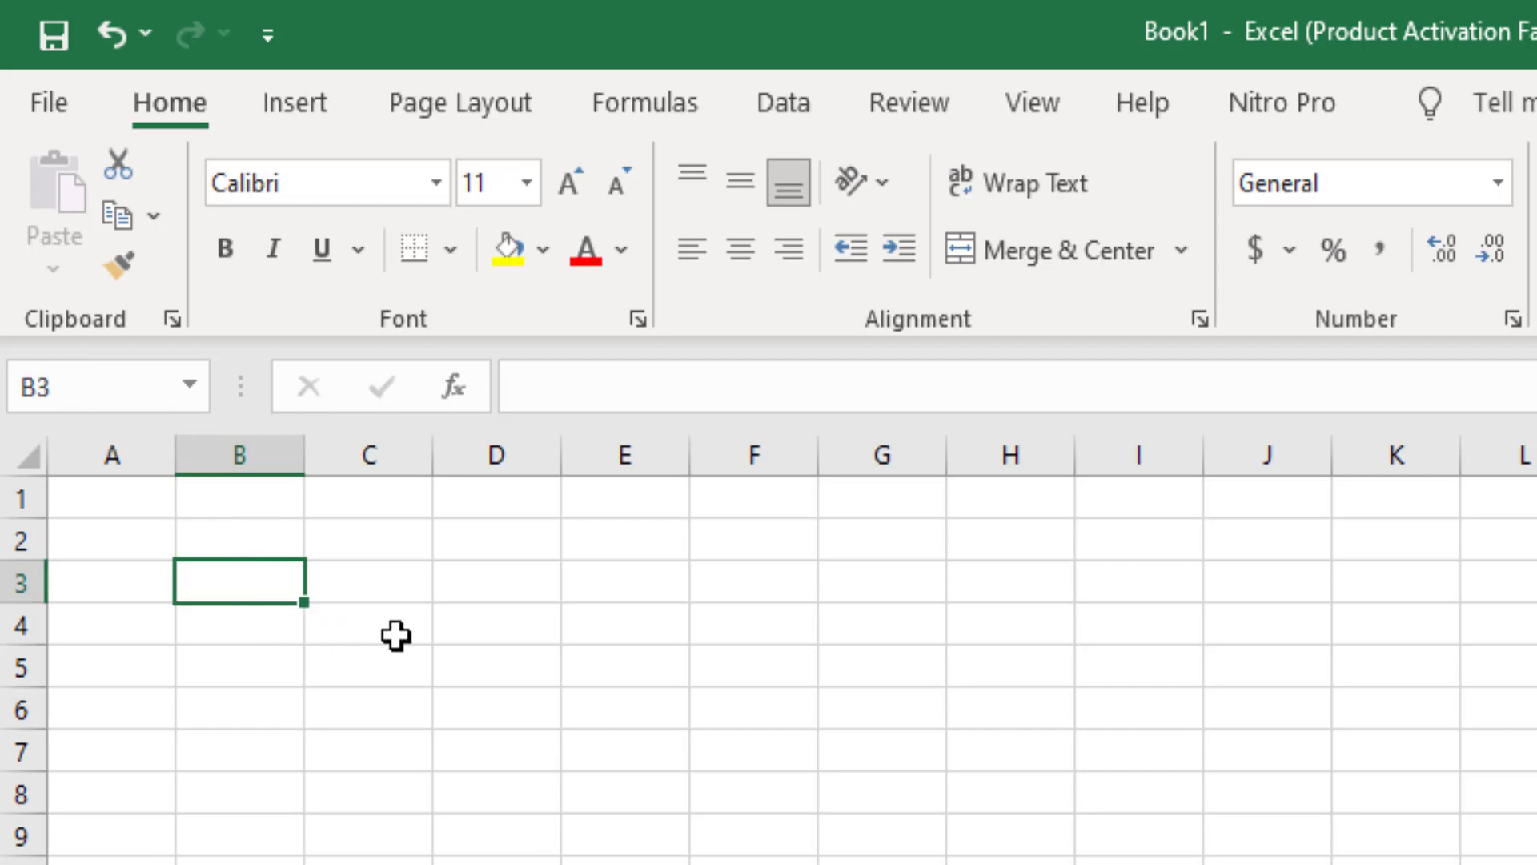
{"action": "left_click", "coordinate": [386, 574]}
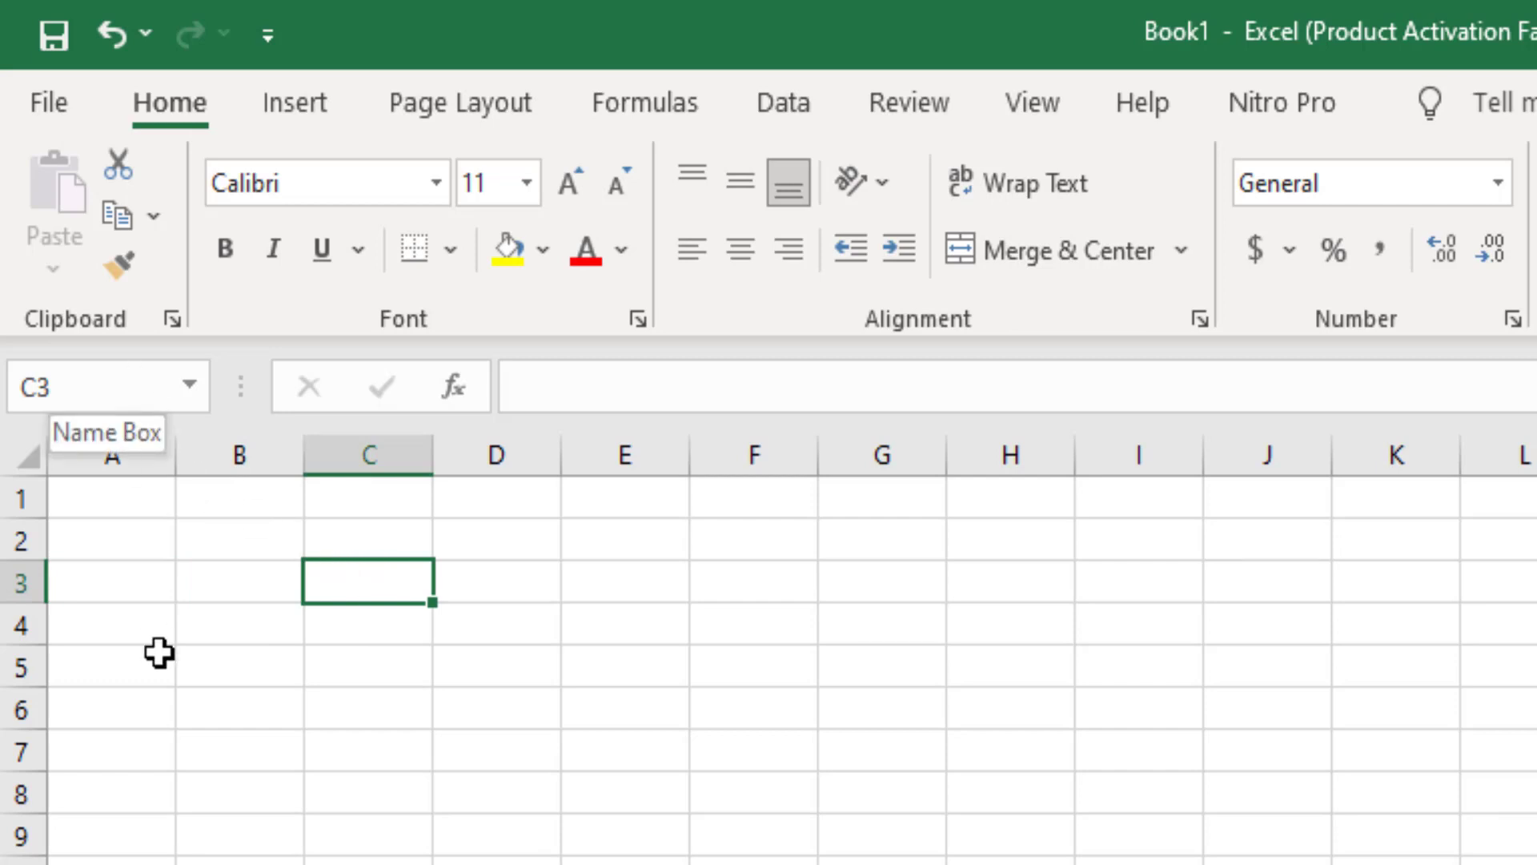
{"action": "left_click", "coordinate": [120, 781]}
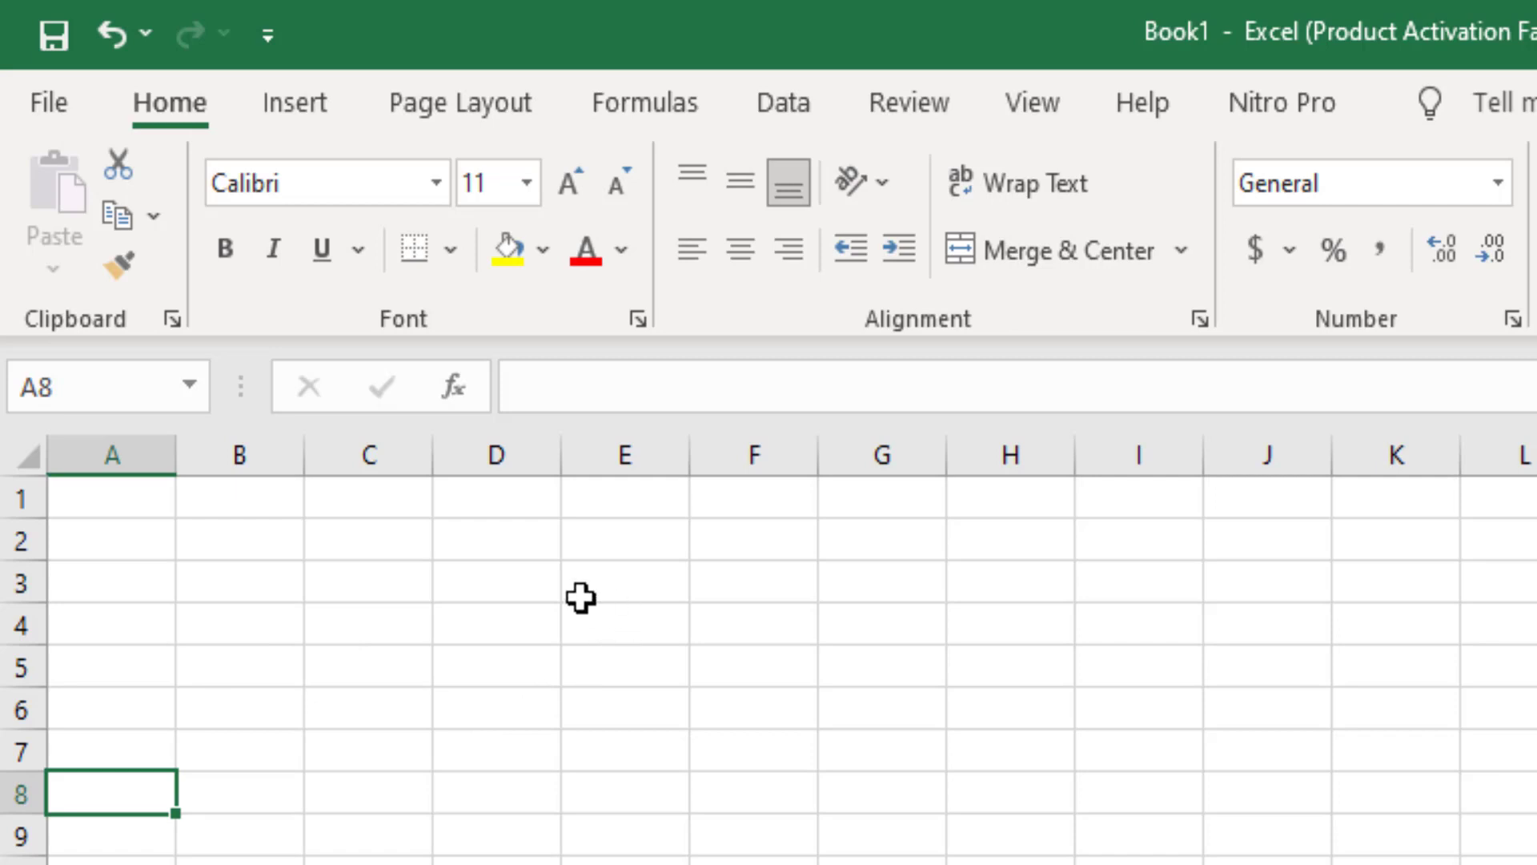
{"action": "left_click", "coordinate": [394, 587]}
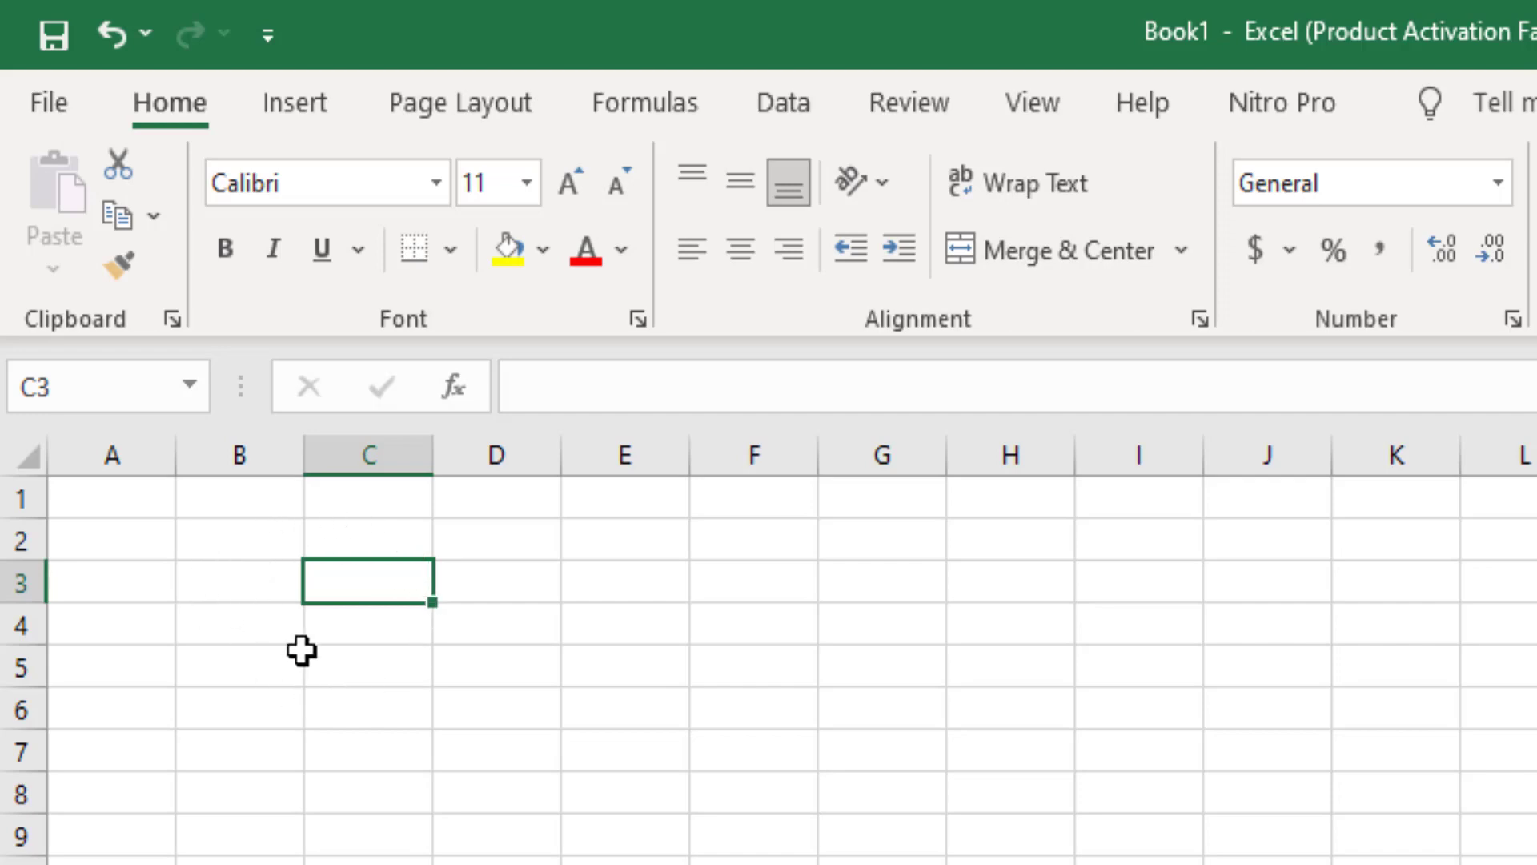
{"action": "left_click", "coordinate": [401, 641]}
{"action": "left_click", "coordinate": [263, 631]}
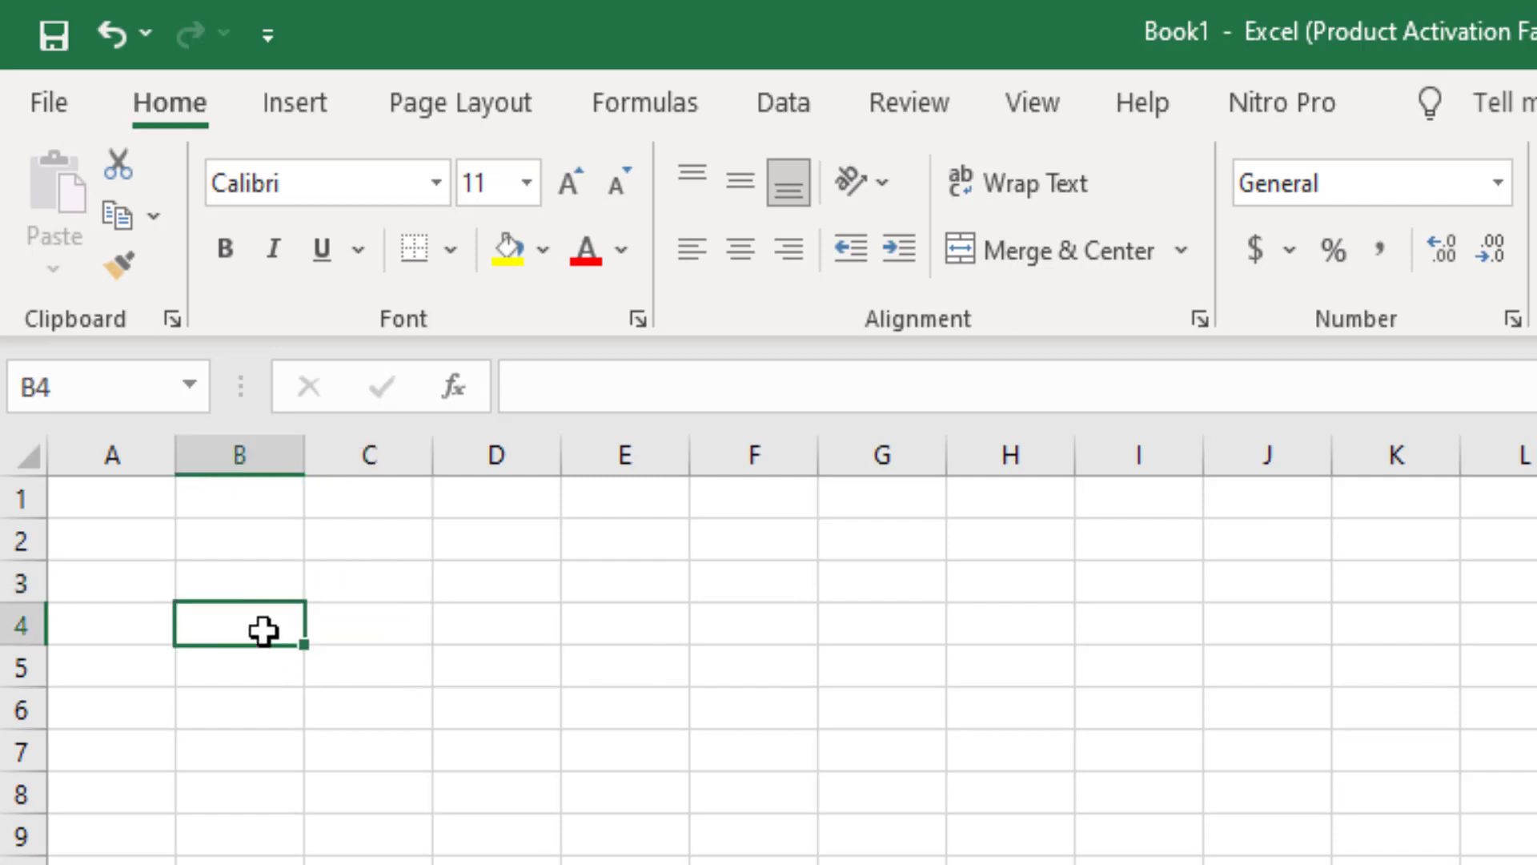
{"action": "left_click", "coordinate": [265, 584]}
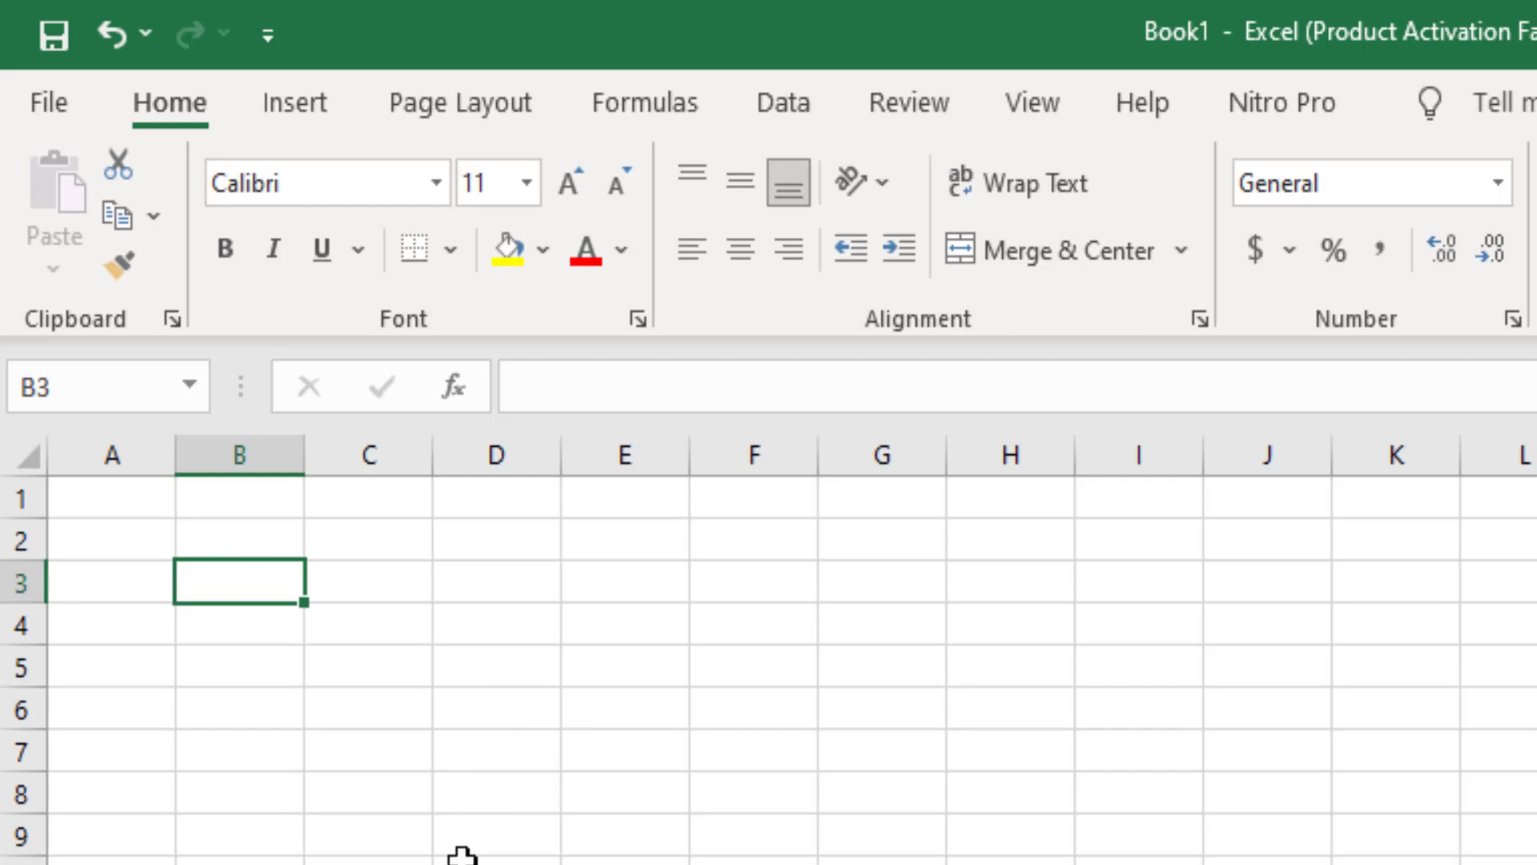
{"action": "left_click", "coordinate": [273, 862]}
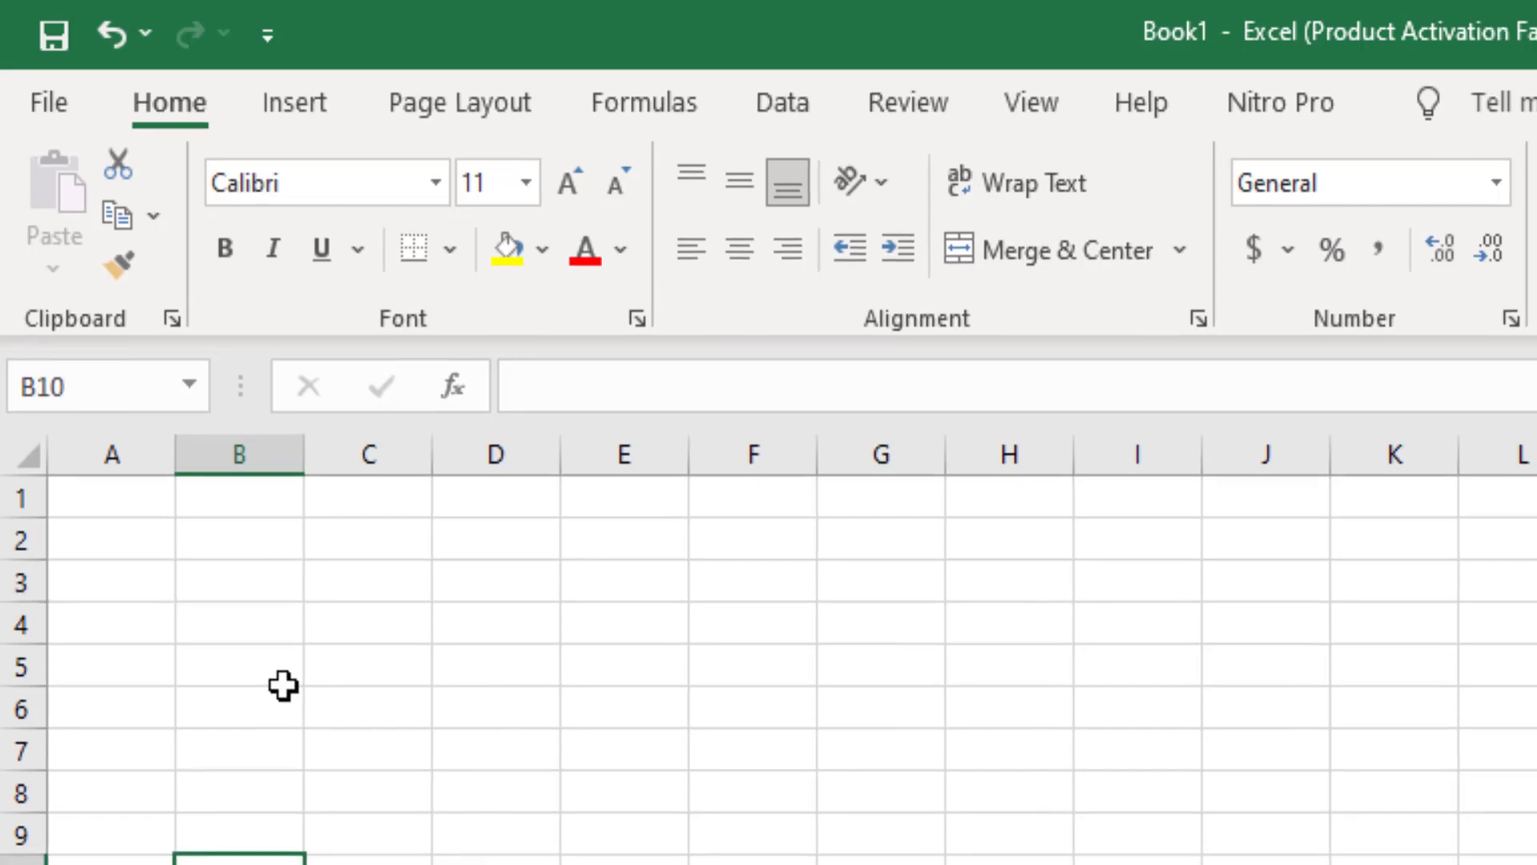
{"action": "left_click", "coordinate": [213, 600]}
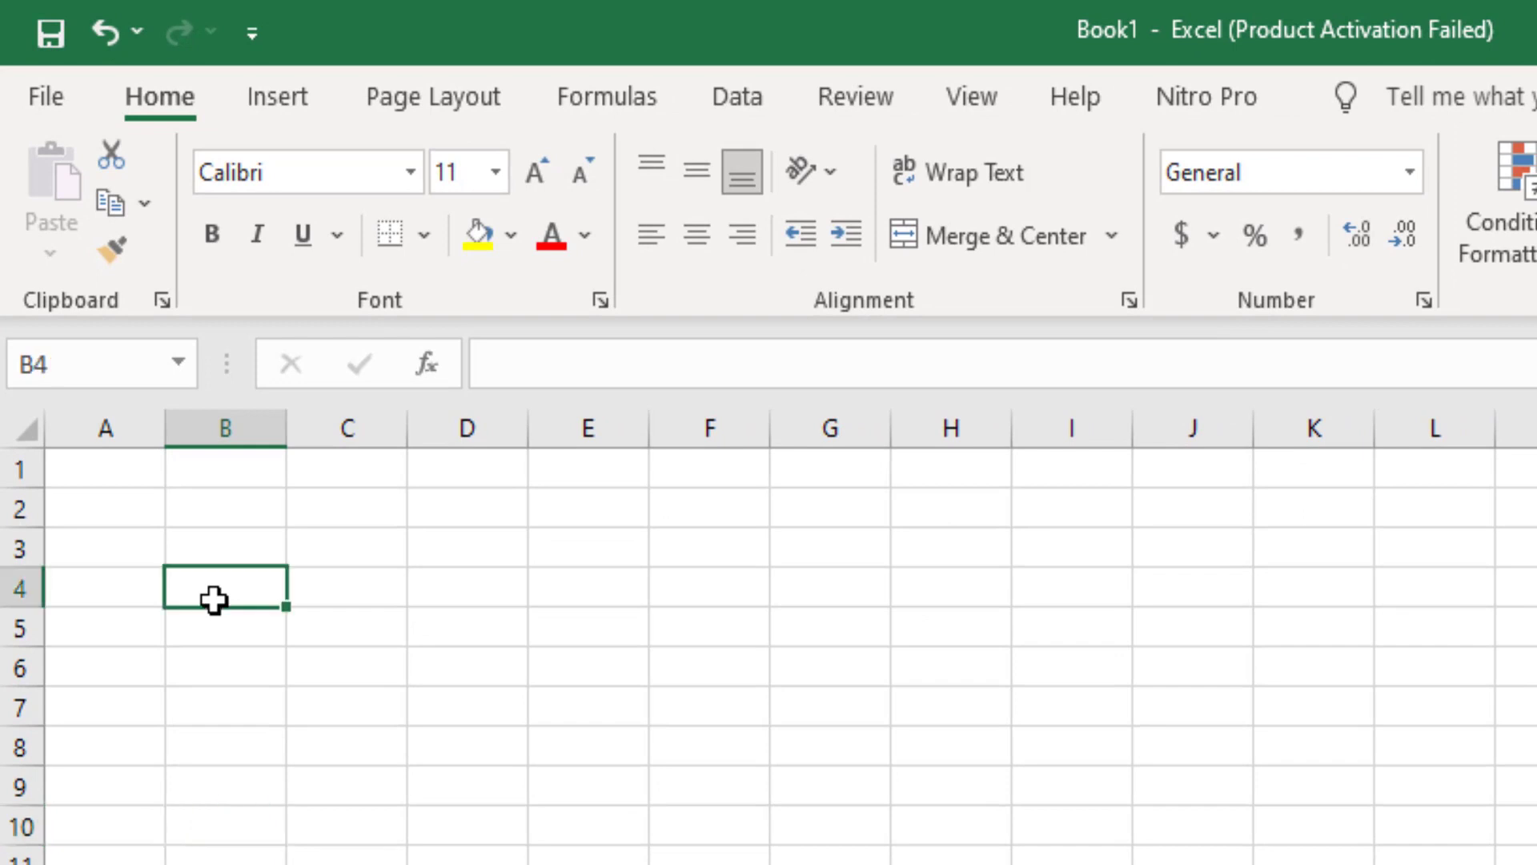
{"action": "left_click", "coordinate": [348, 592]}
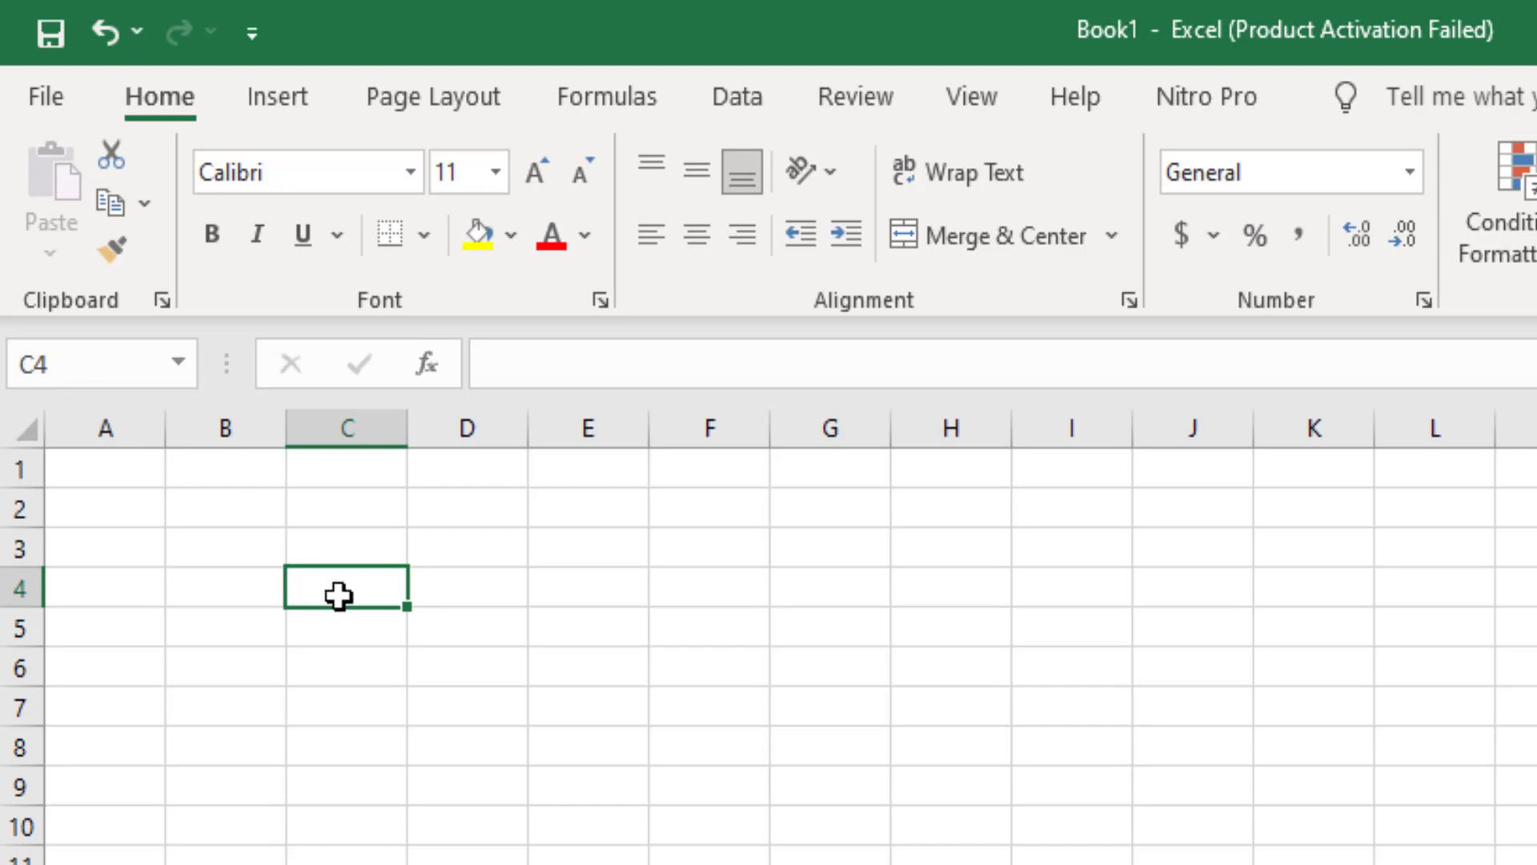
{"action": "left_click", "coordinate": [232, 510]}
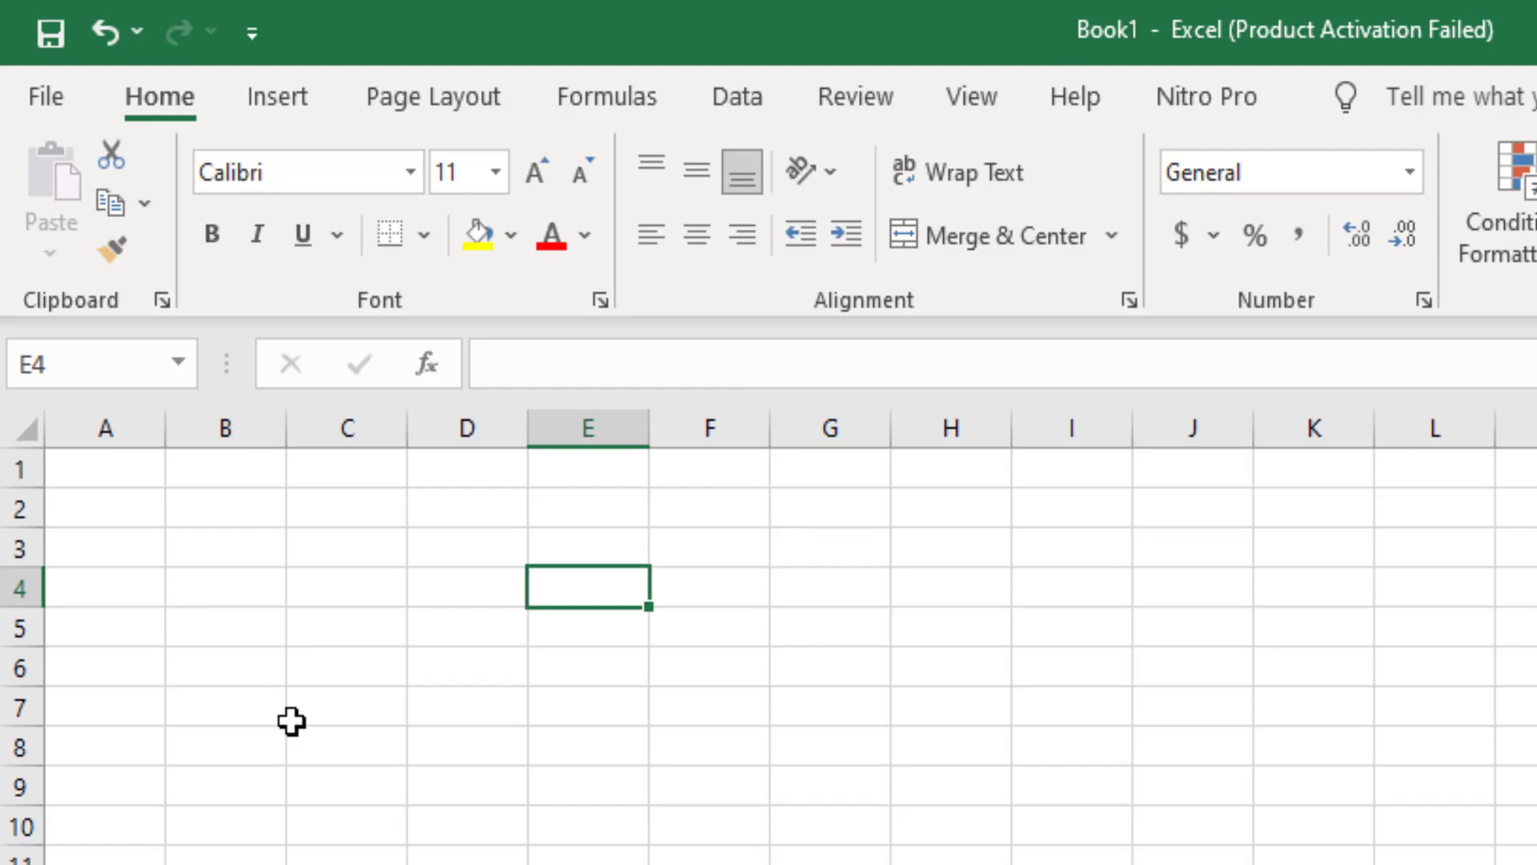
- Select the vertical range B2:B12, the horizontal range B2:G2 and the block B2:D9 to examine how ranges are formed
{"action": "left_click", "coordinate": [231, 505]}
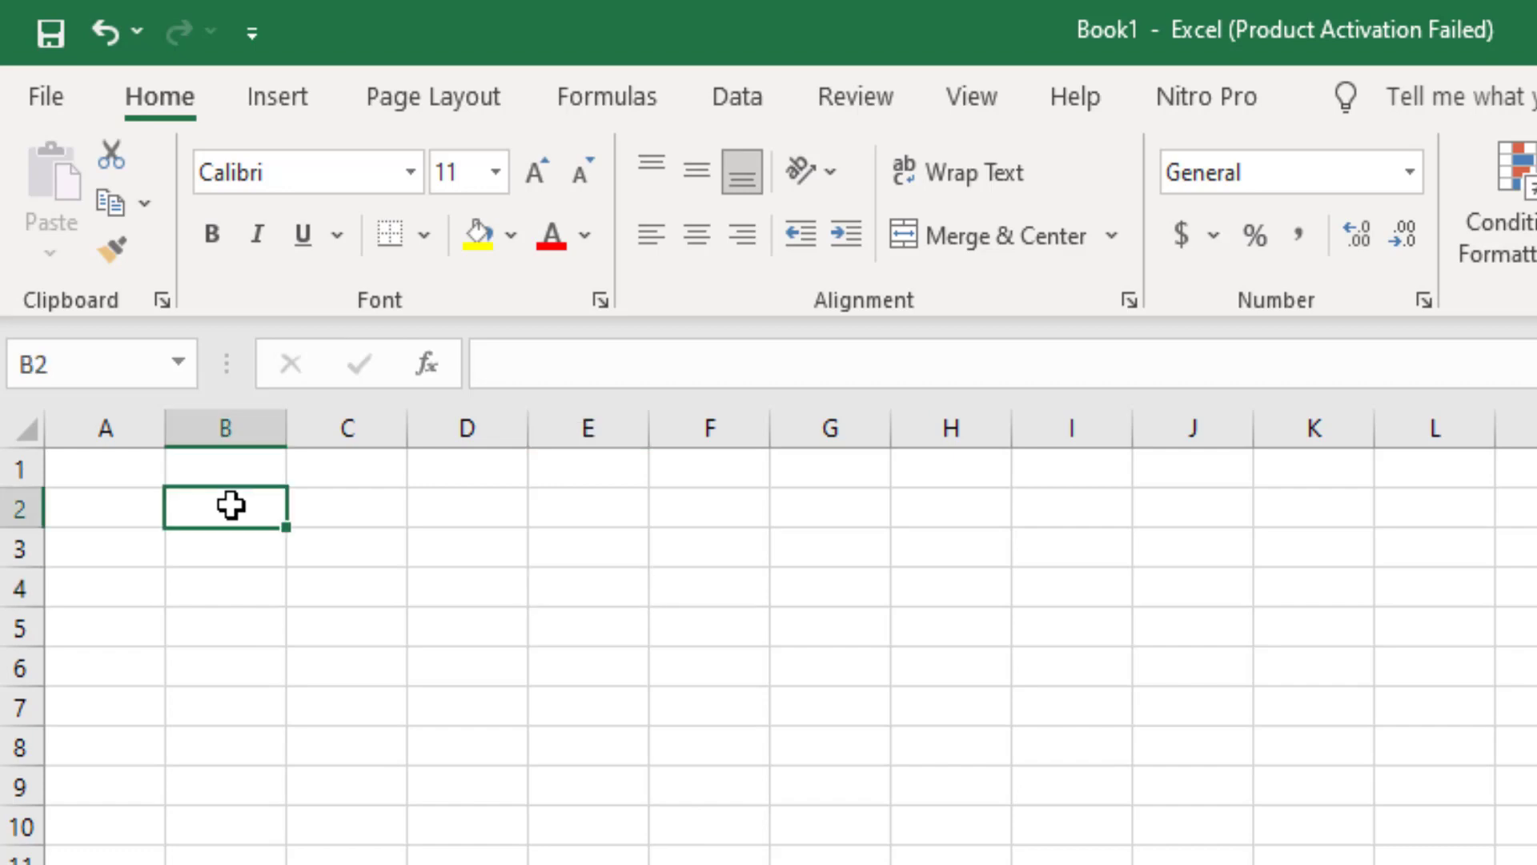
{"action": "left_click_drag", "start_coordinate": [231, 504], "coordinate": [240, 864]}
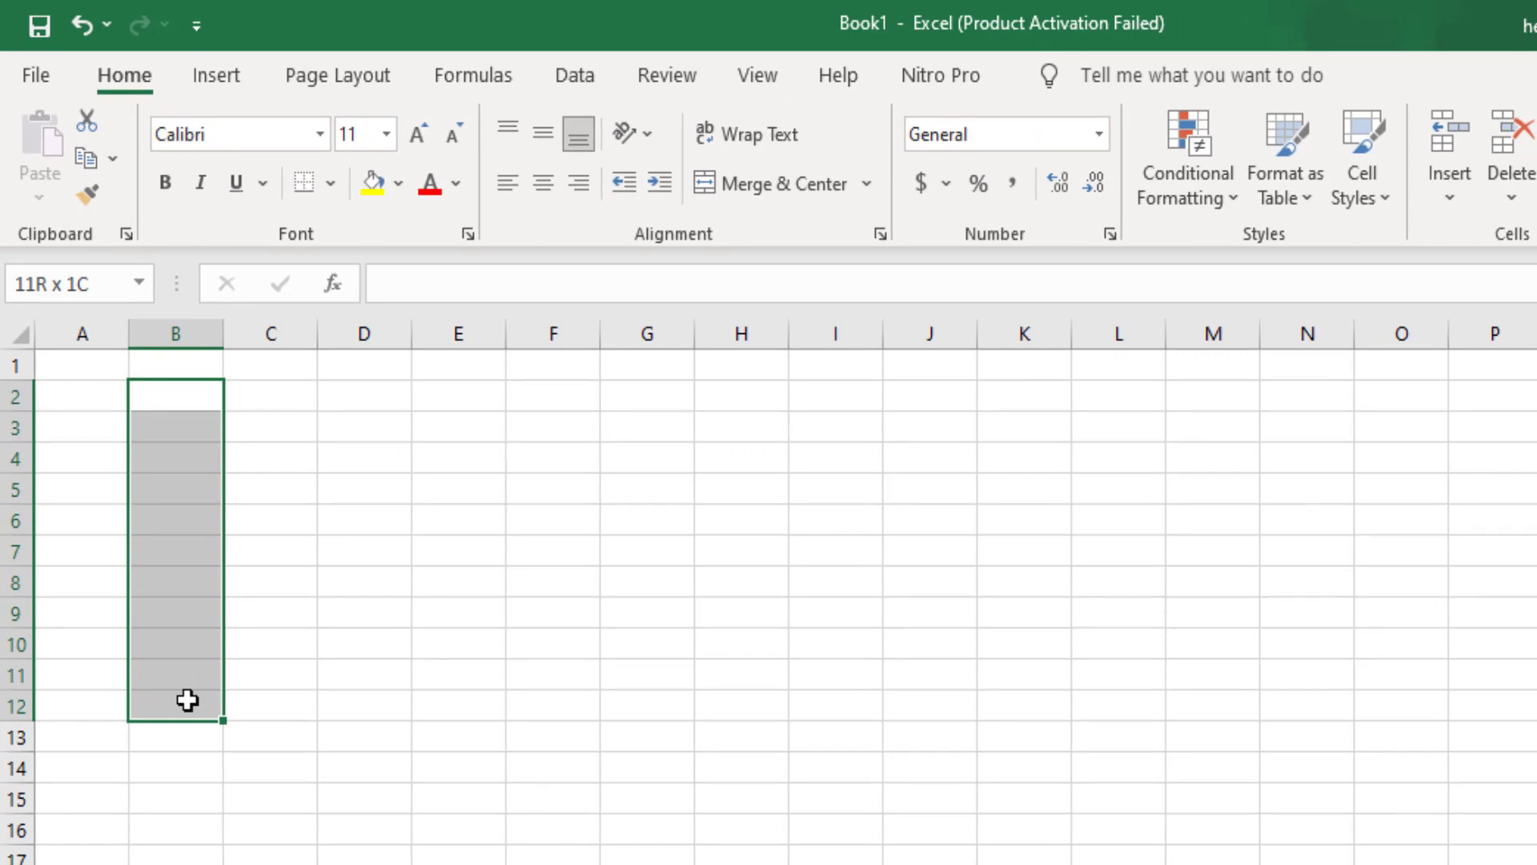
{"action": "left_click_drag", "start_coordinate": [187, 701], "coordinate": [188, 700]}
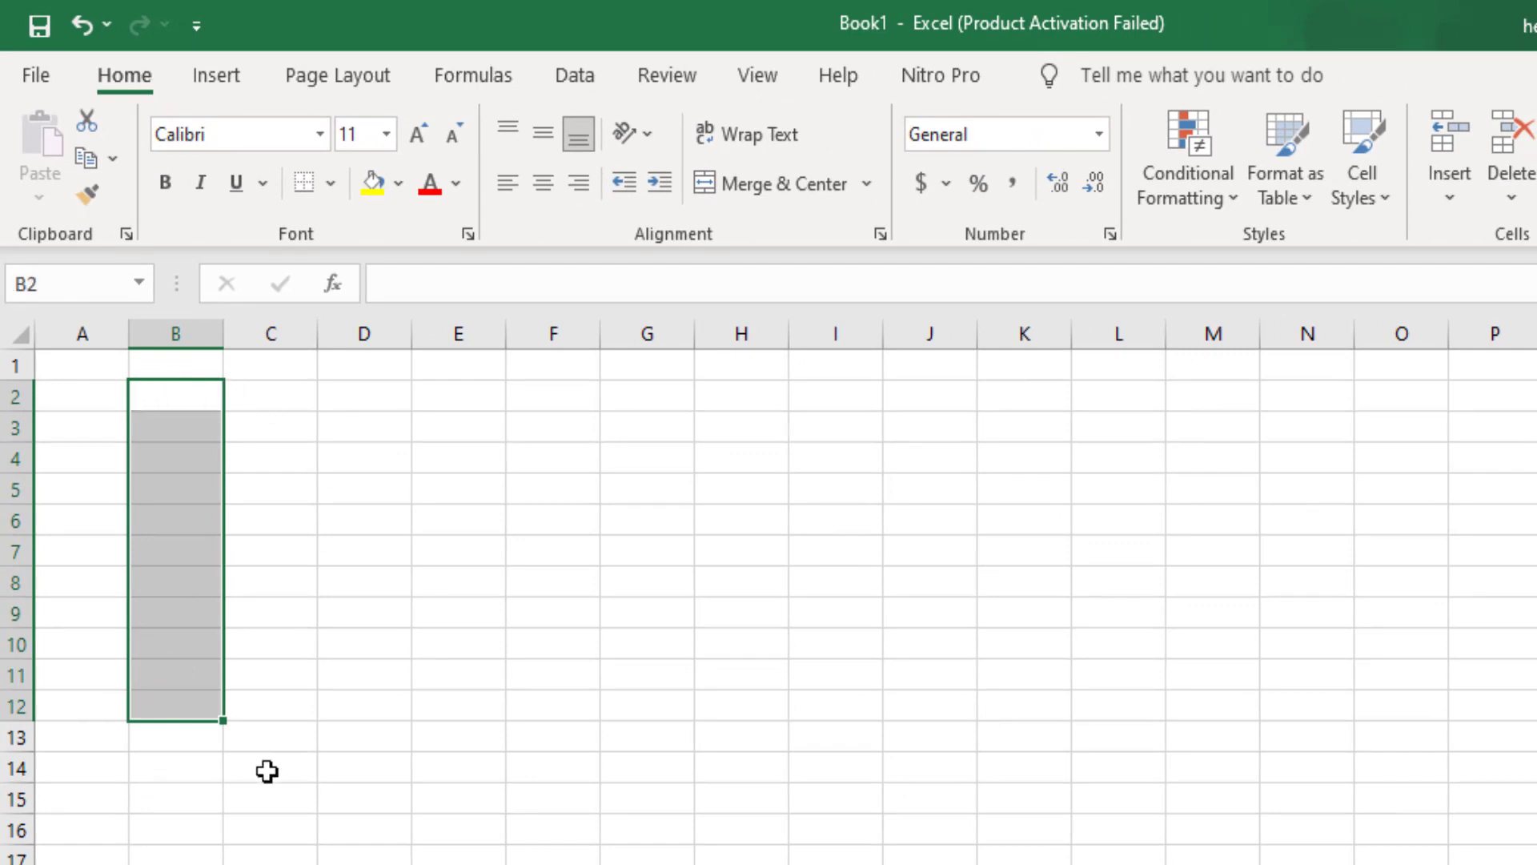
{"action": "left_click", "coordinate": [280, 400]}
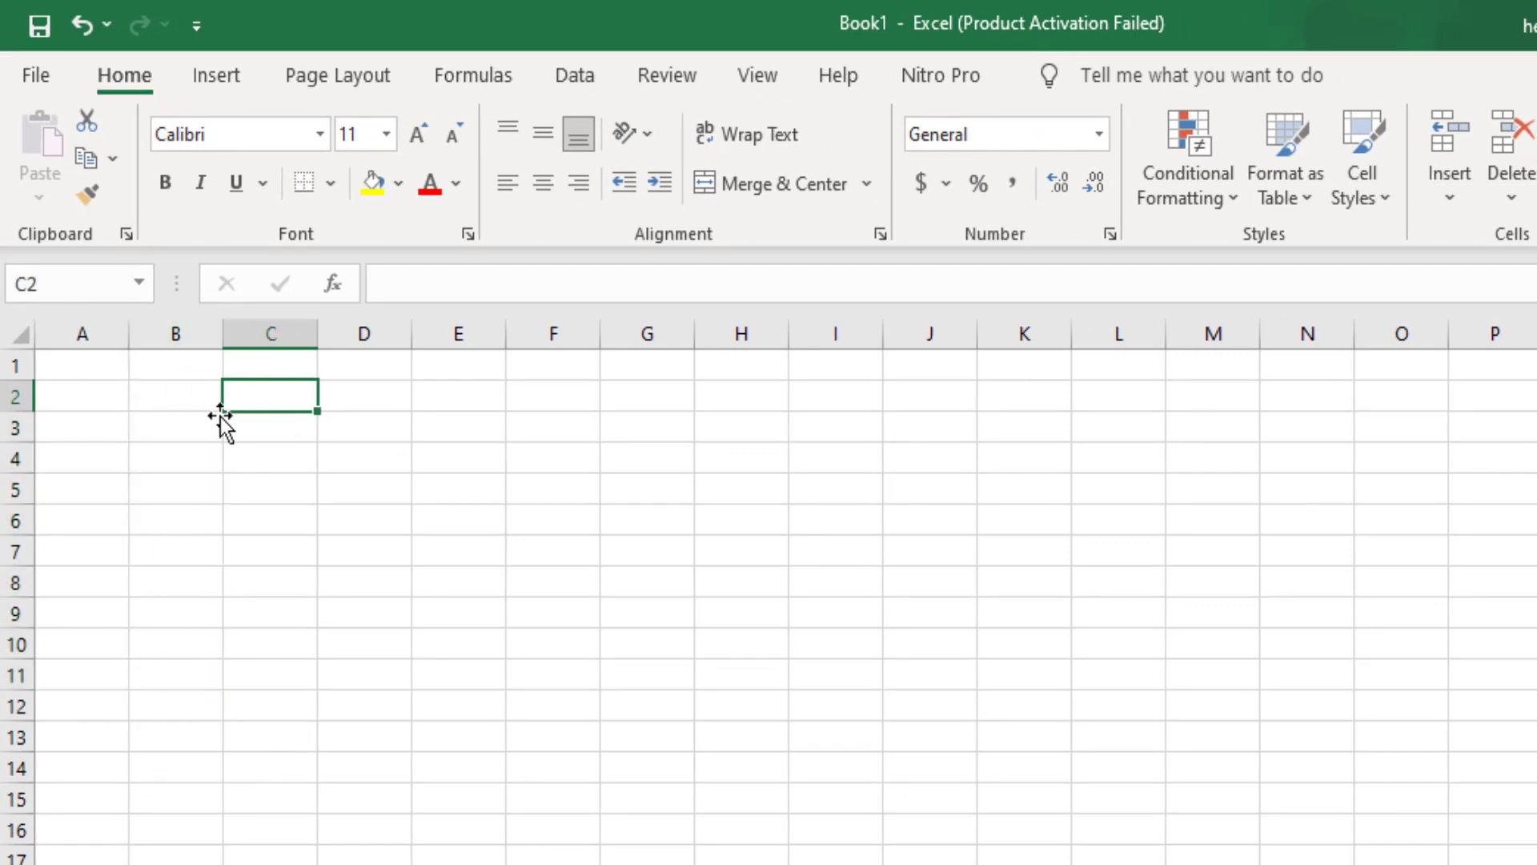
{"action": "left_click_drag", "start_coordinate": [164, 399], "coordinate": [607, 401]}
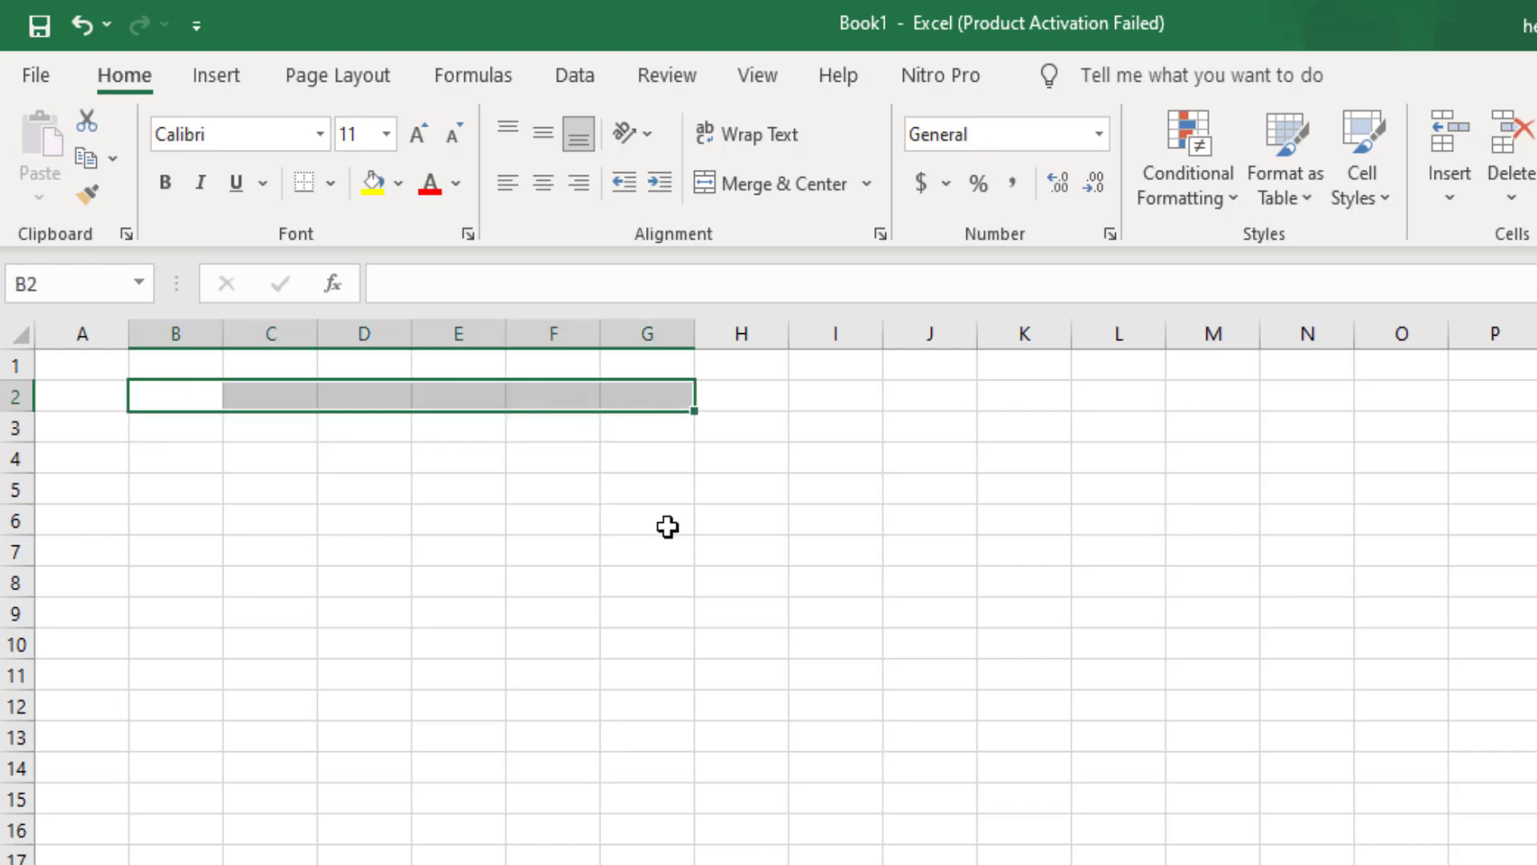
{"action": "left_click", "coordinate": [354, 588]}
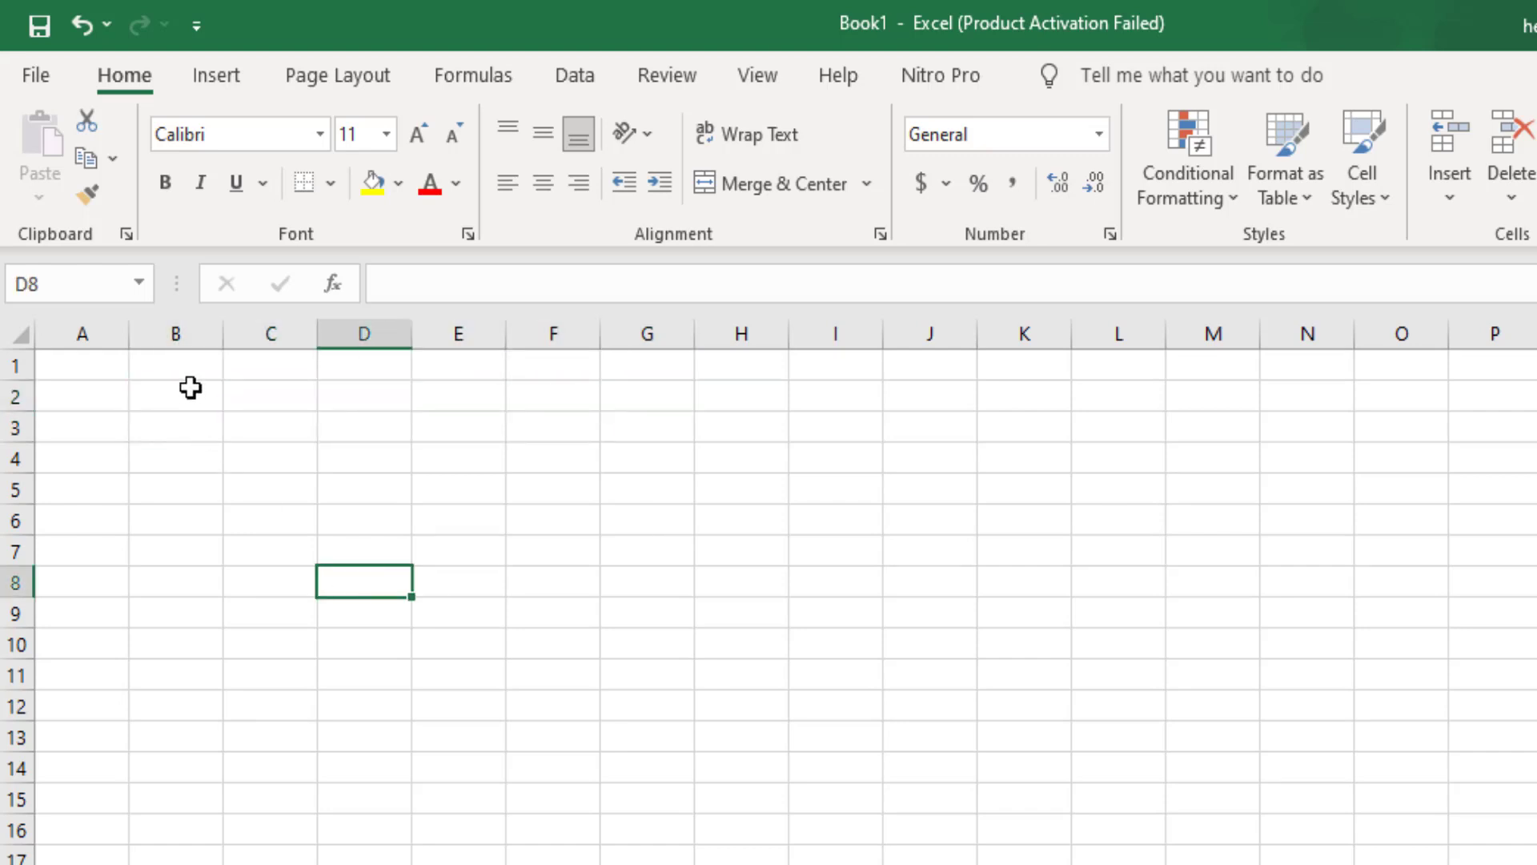
{"action": "left_click_drag", "start_coordinate": [189, 389], "coordinate": [400, 616]}
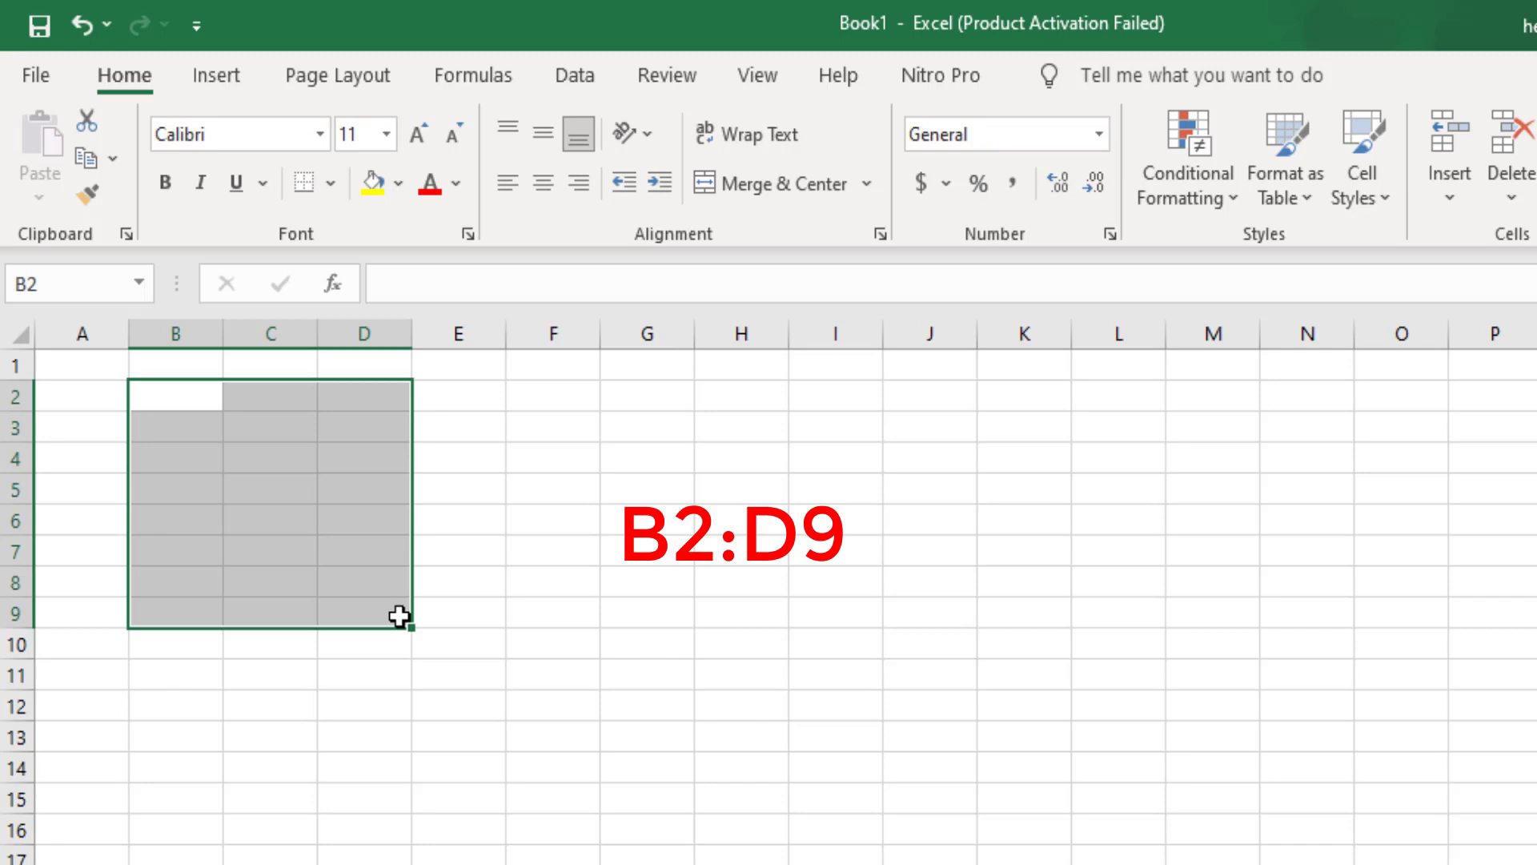
{"action": "left_click", "coordinate": [448, 490]}
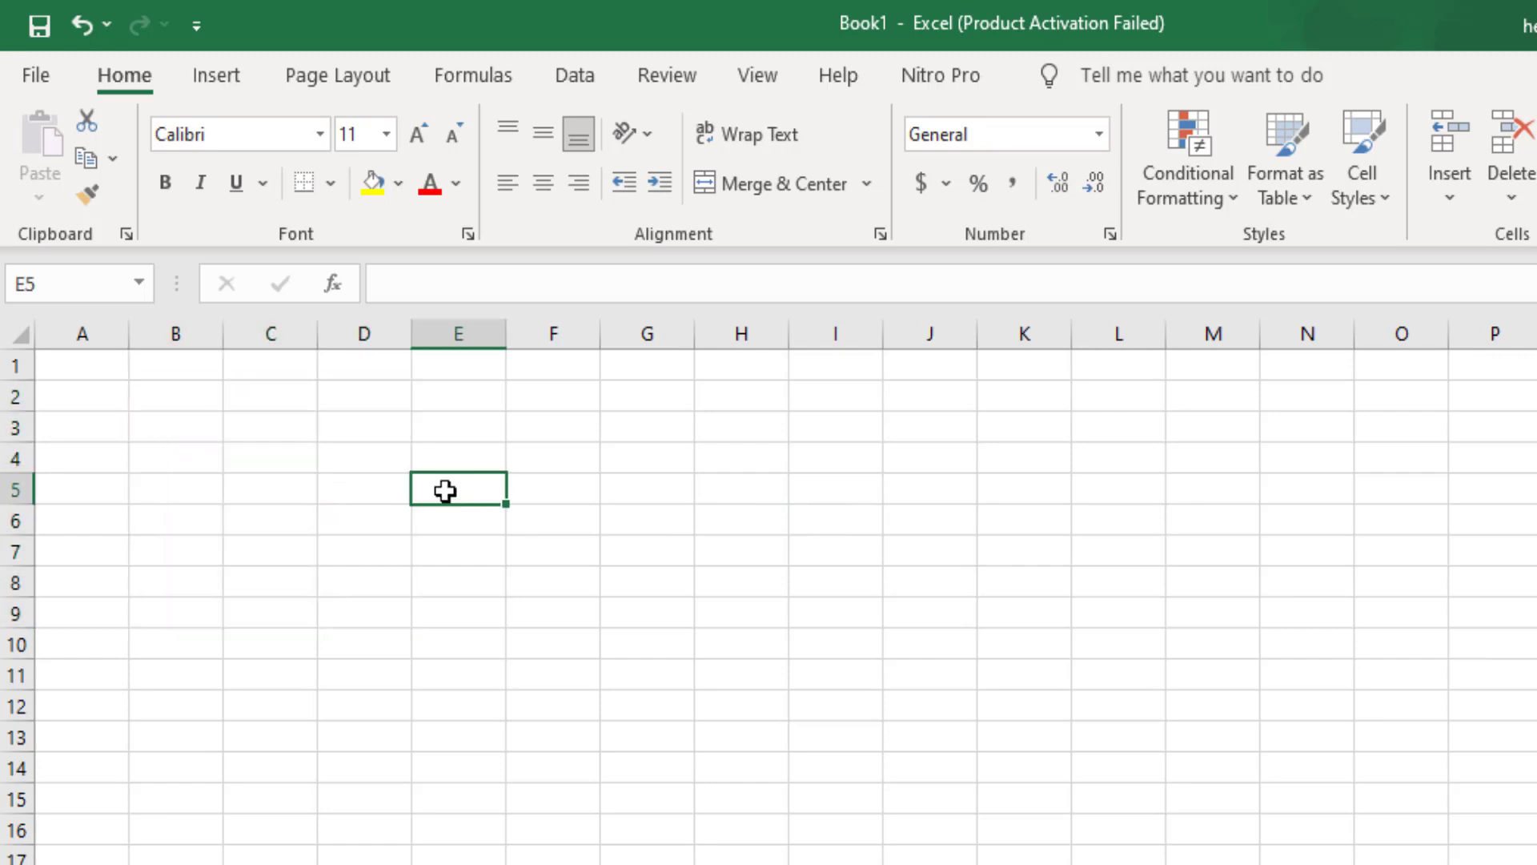
- Select the ranges B2:E3, C2:C13 and C2:E11 as further examples of multi-cell ranges
{"action": "left_click", "coordinate": [201, 405]}
{"action": "left_click_drag", "start_coordinate": [206, 410], "coordinate": [480, 422]}
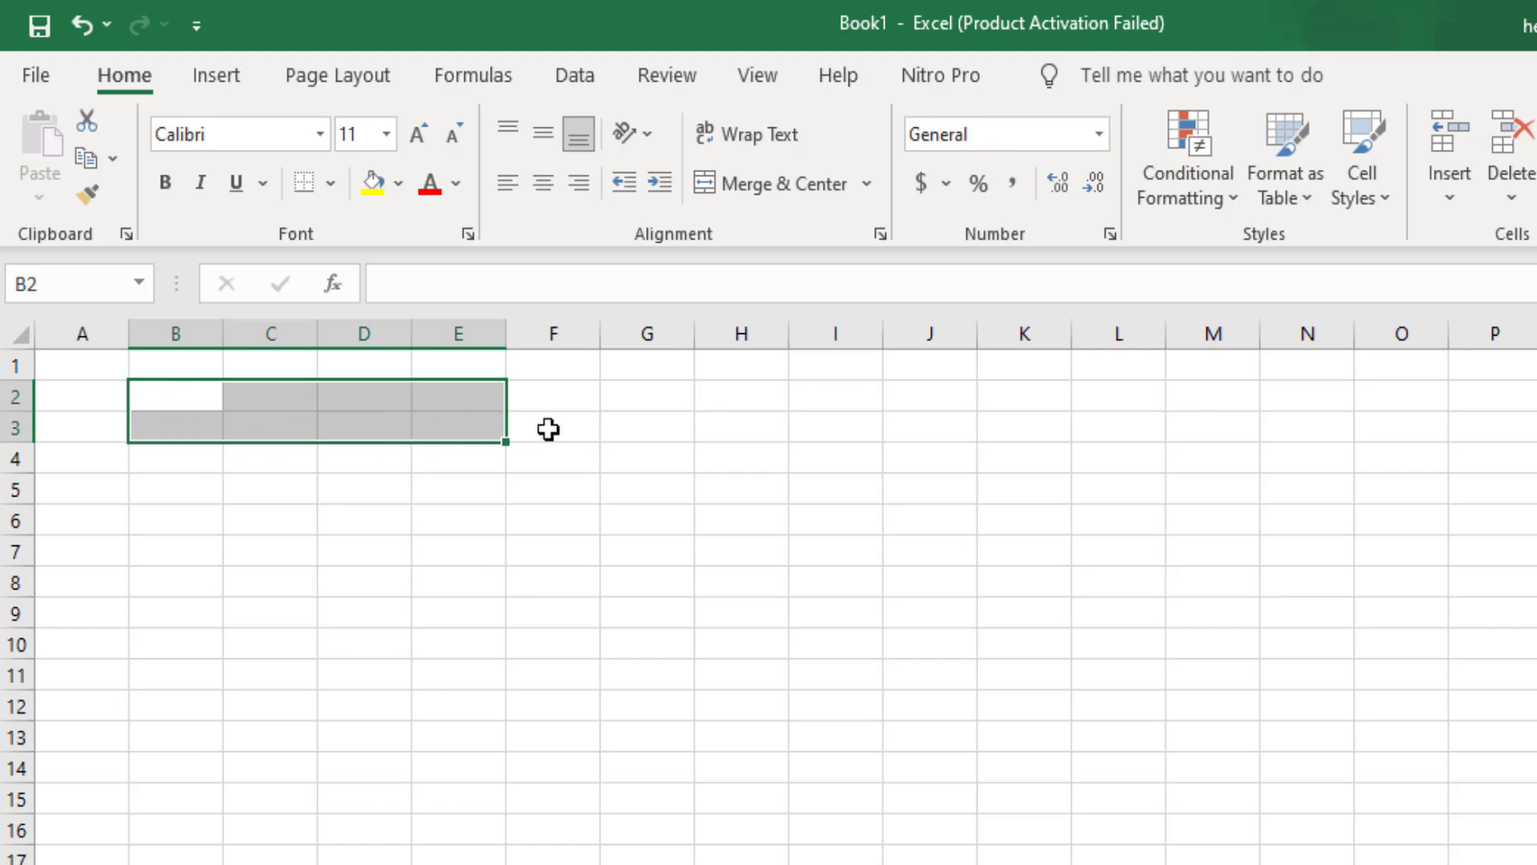
{"action": "left_click", "coordinate": [309, 529]}
{"action": "left_click_drag", "start_coordinate": [271, 391], "coordinate": [256, 743]}
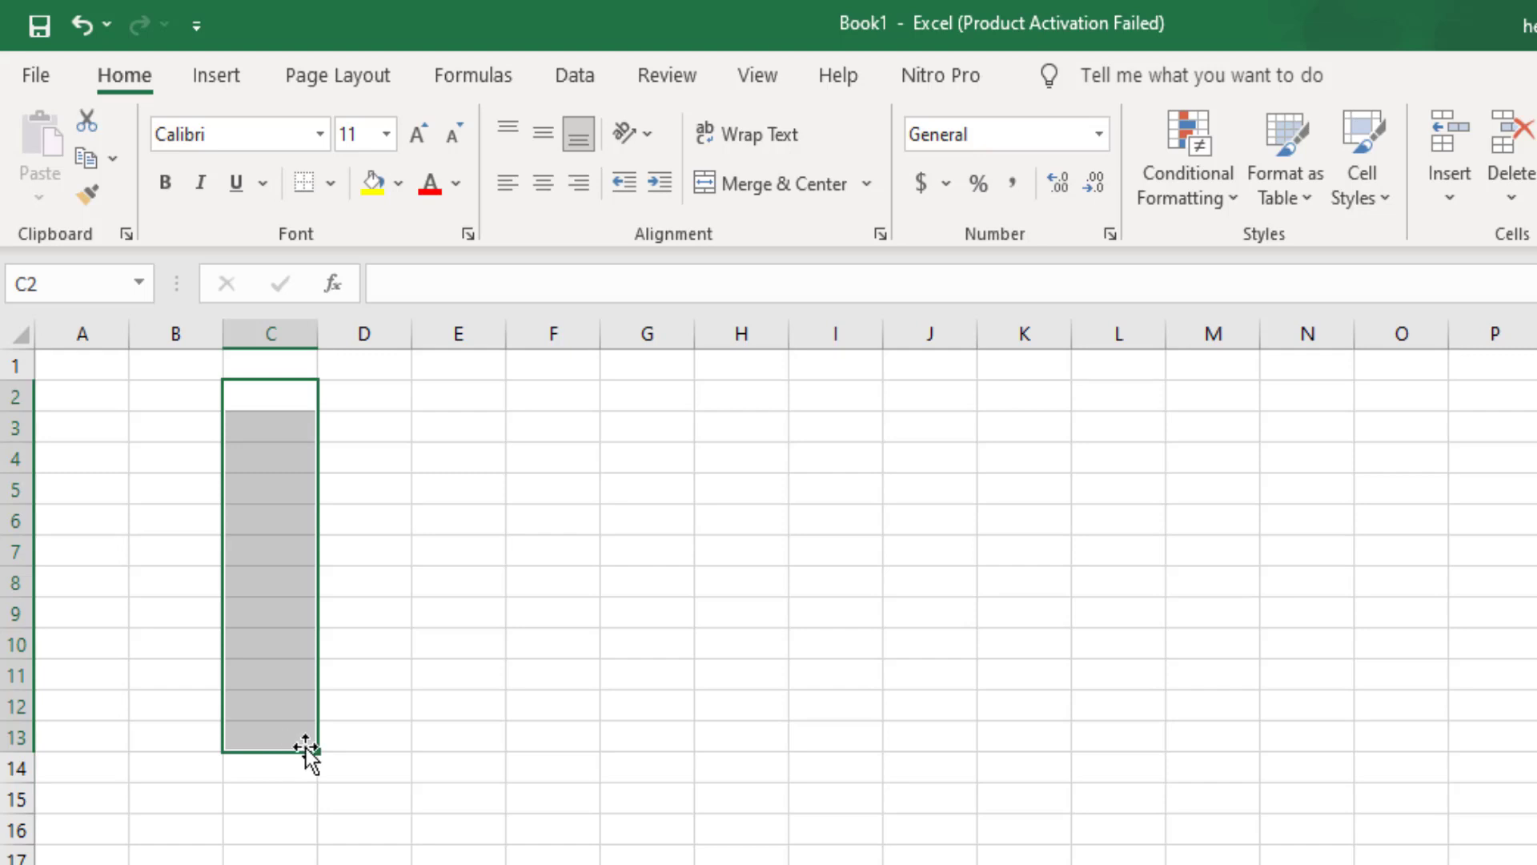
{"action": "left_click", "coordinate": [405, 685]}
{"action": "left_click", "coordinate": [265, 394]}
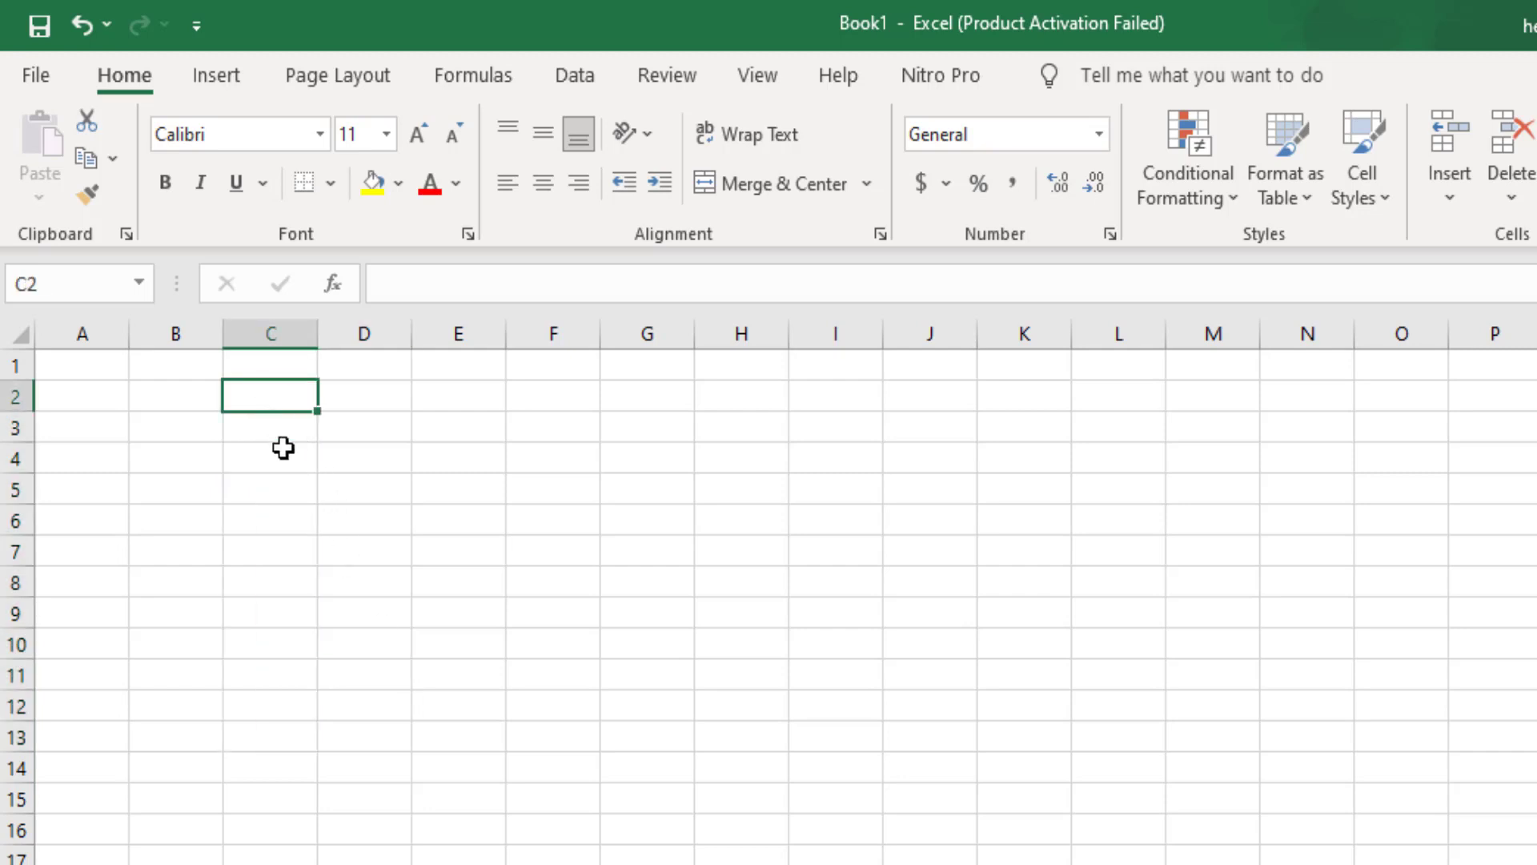
{"action": "left_click_drag", "start_coordinate": [283, 448], "coordinate": [489, 667]}
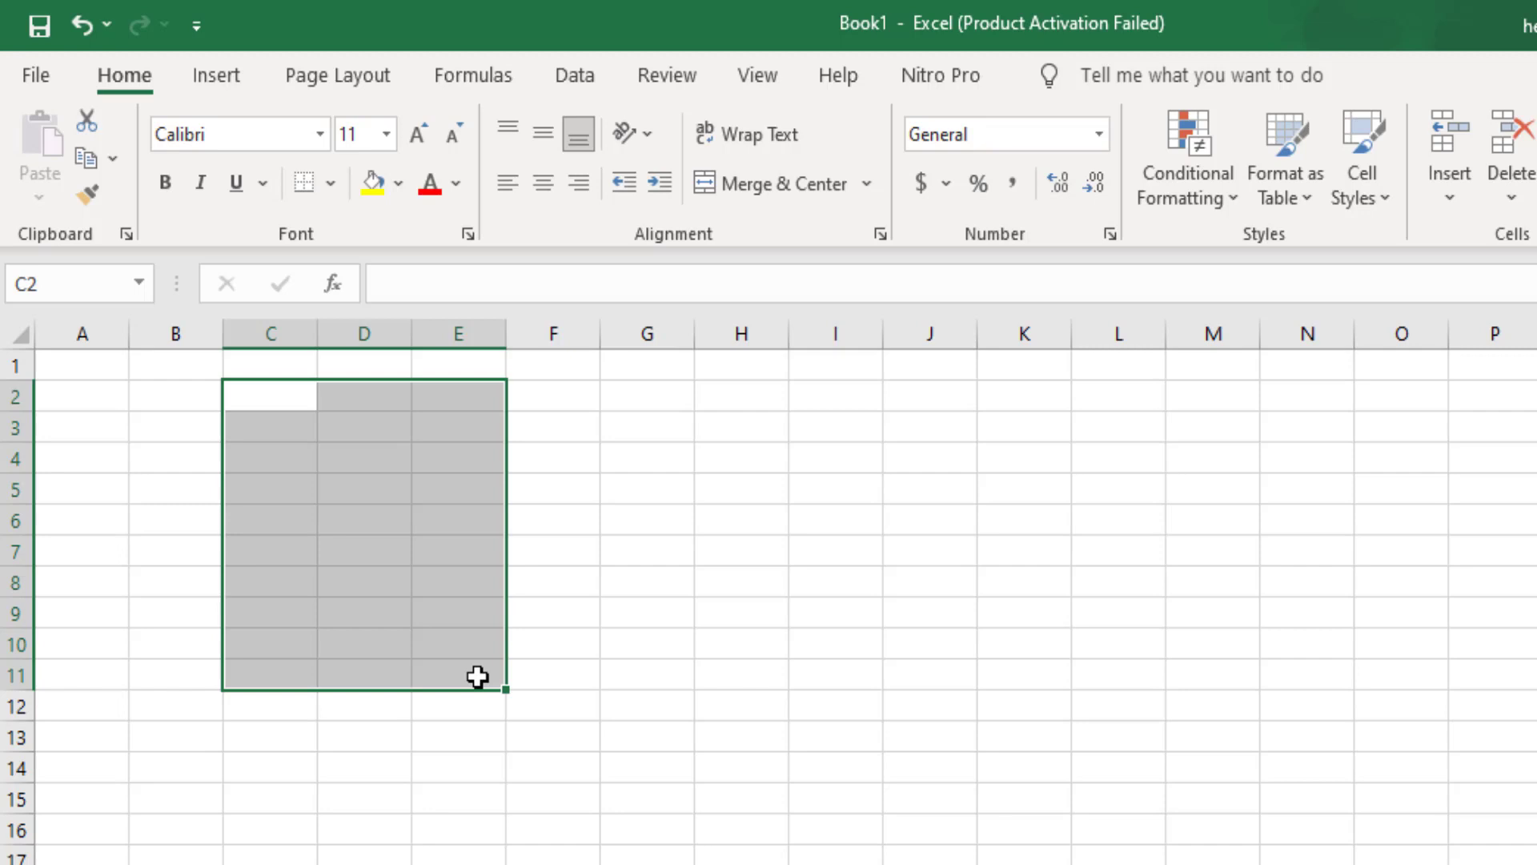
{"action": "left_click", "coordinate": [569, 415]}
{"action": "left_click", "coordinate": [289, 408]}
- Write the range reference =B2:C5 in cell F3 as a demonstration and discard the entry
{"action": "left_click", "coordinate": [568, 405]}
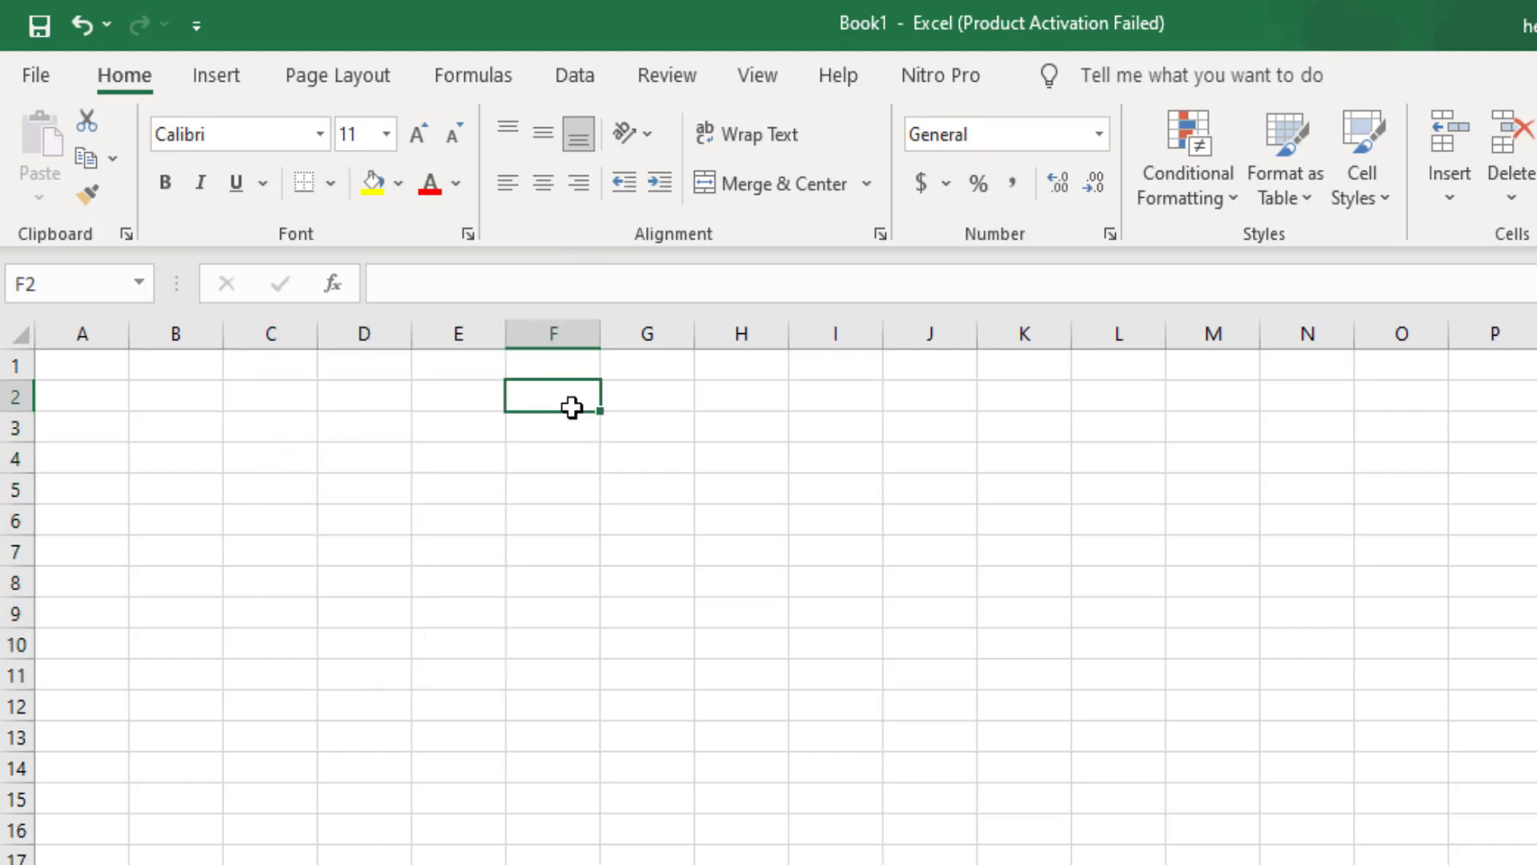
{"action": "left_click", "coordinate": [569, 420]}
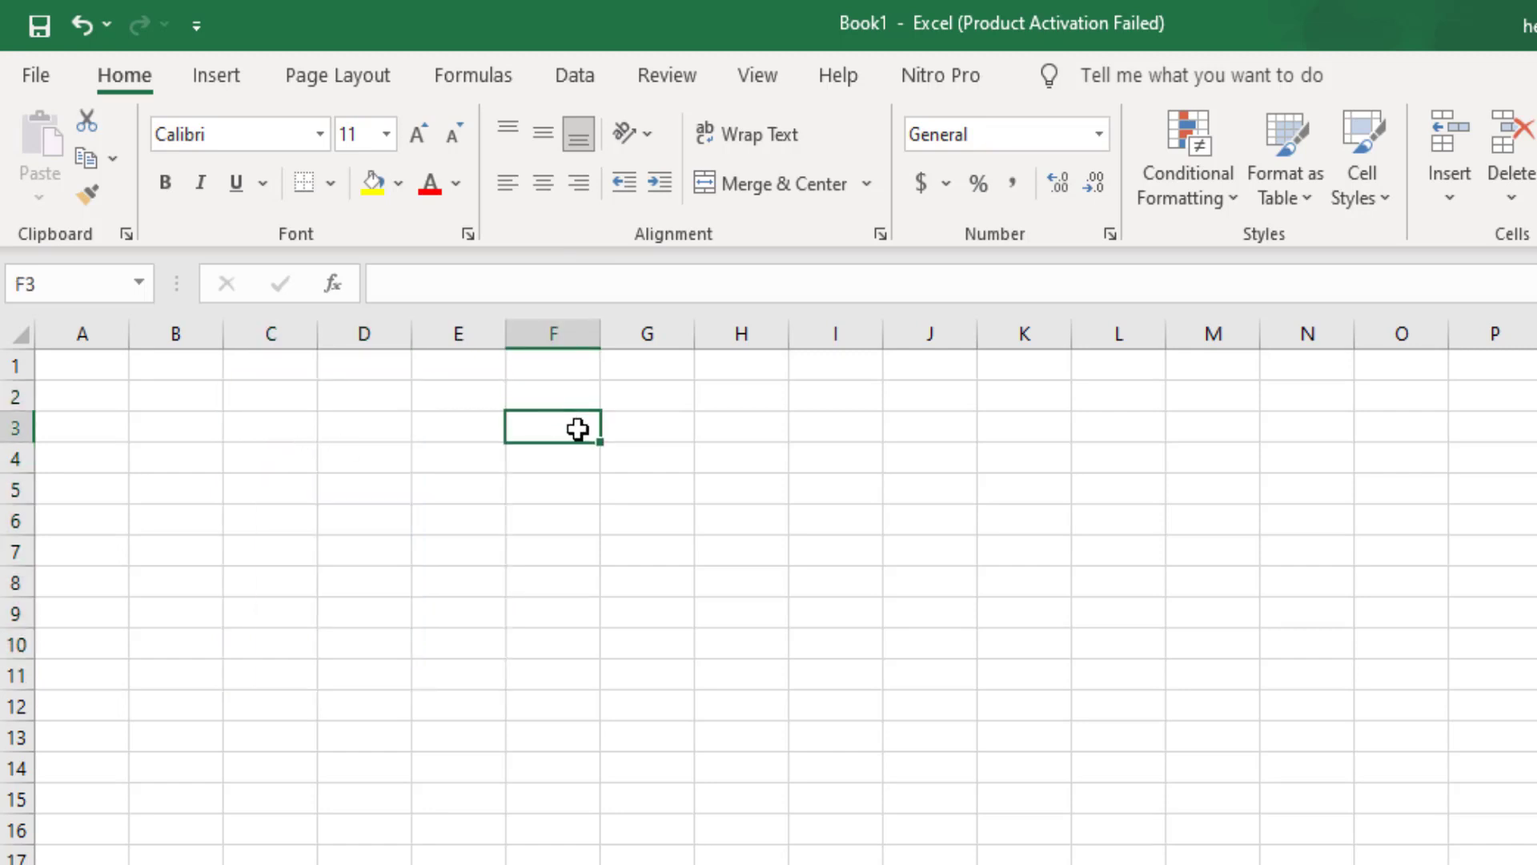
{"action": "type", "text": "="}
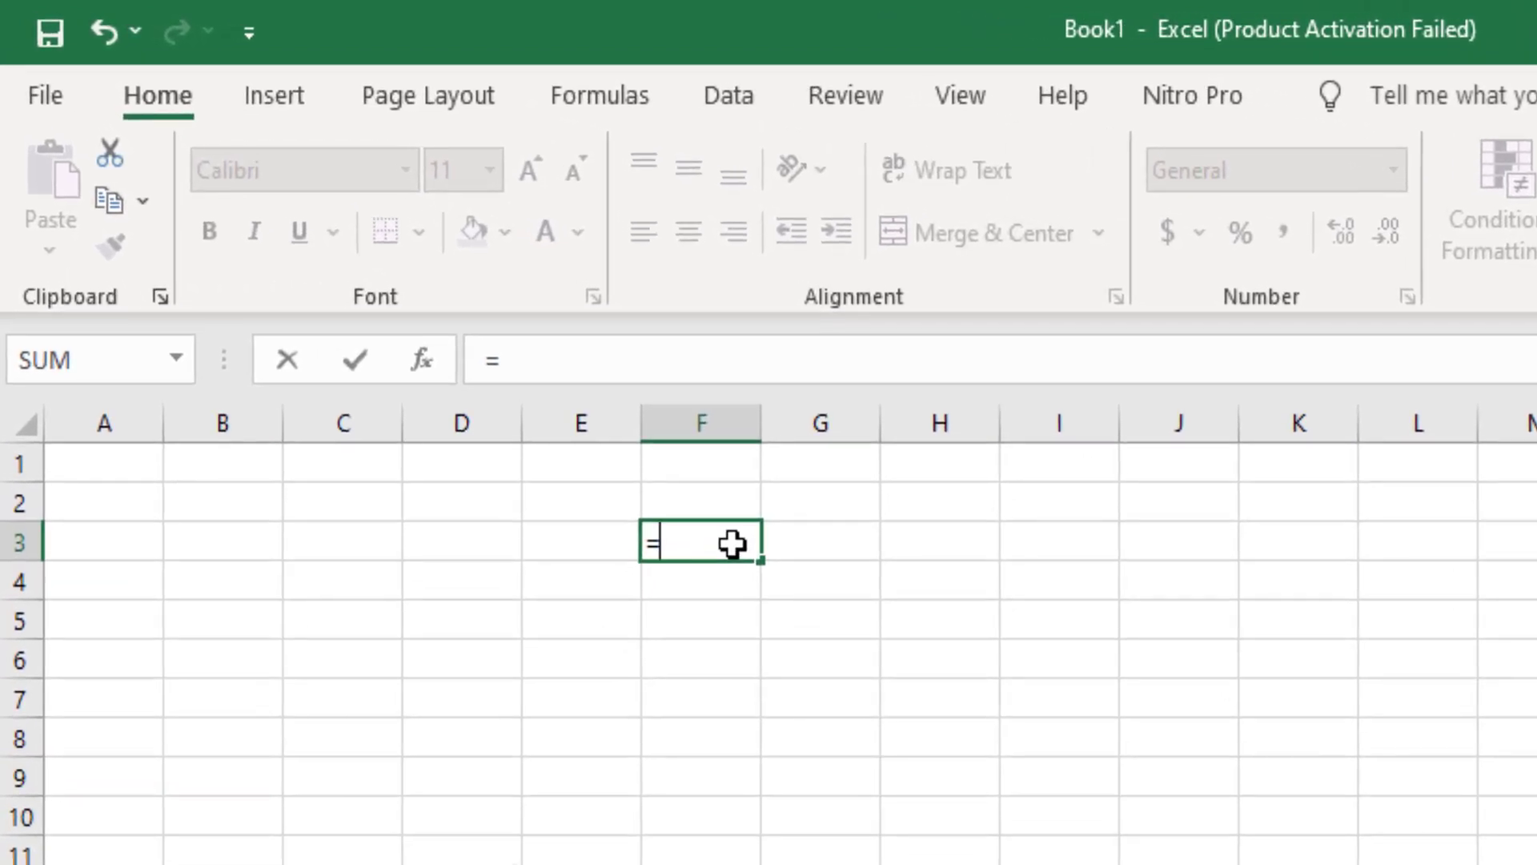
{"action": "type", "text": "B2"}
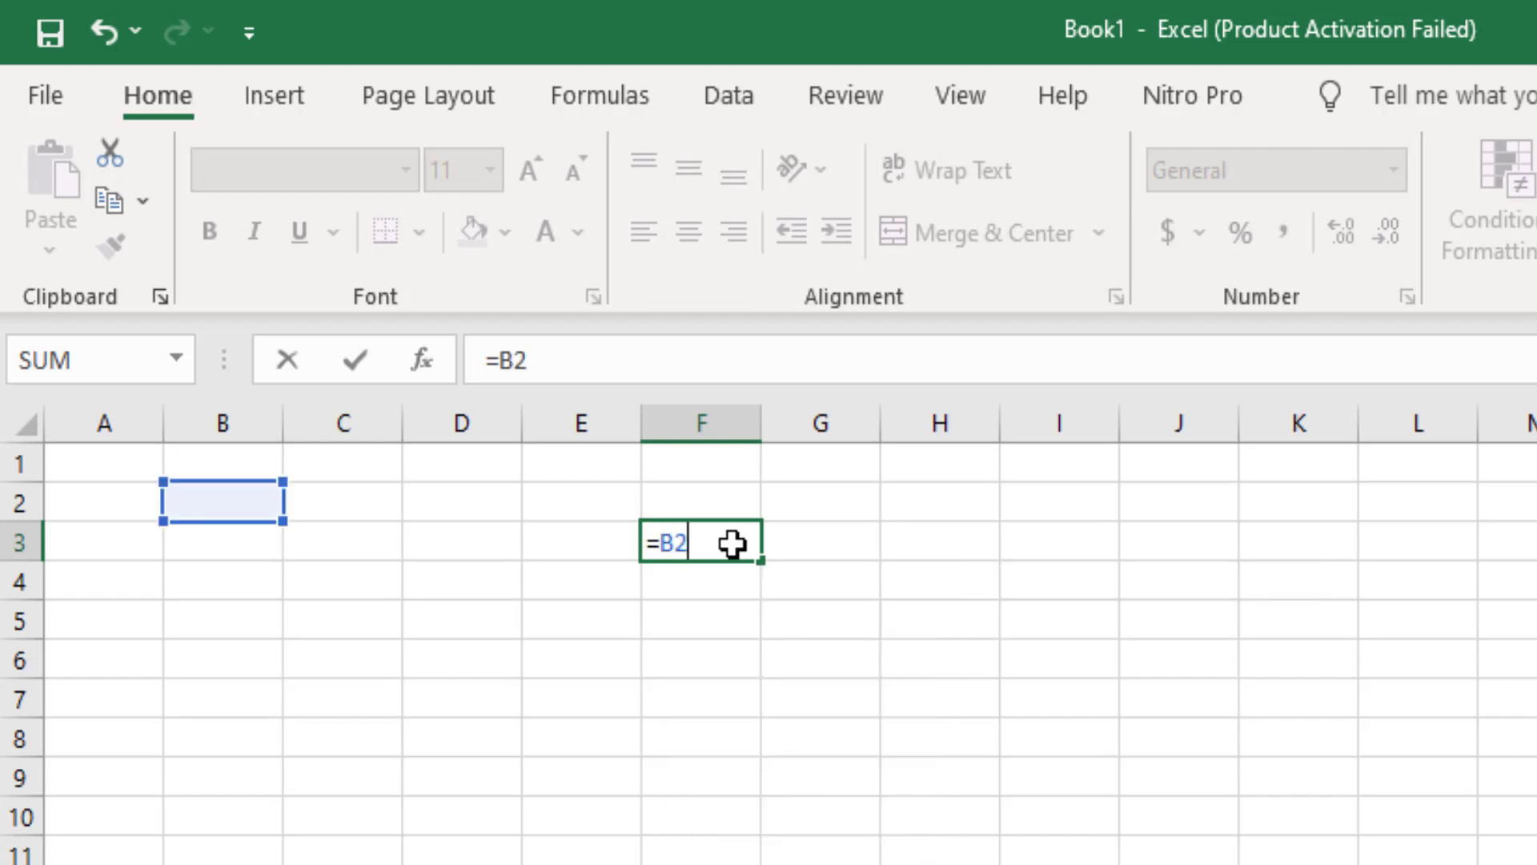
{"action": "type", "text": ":C5"}
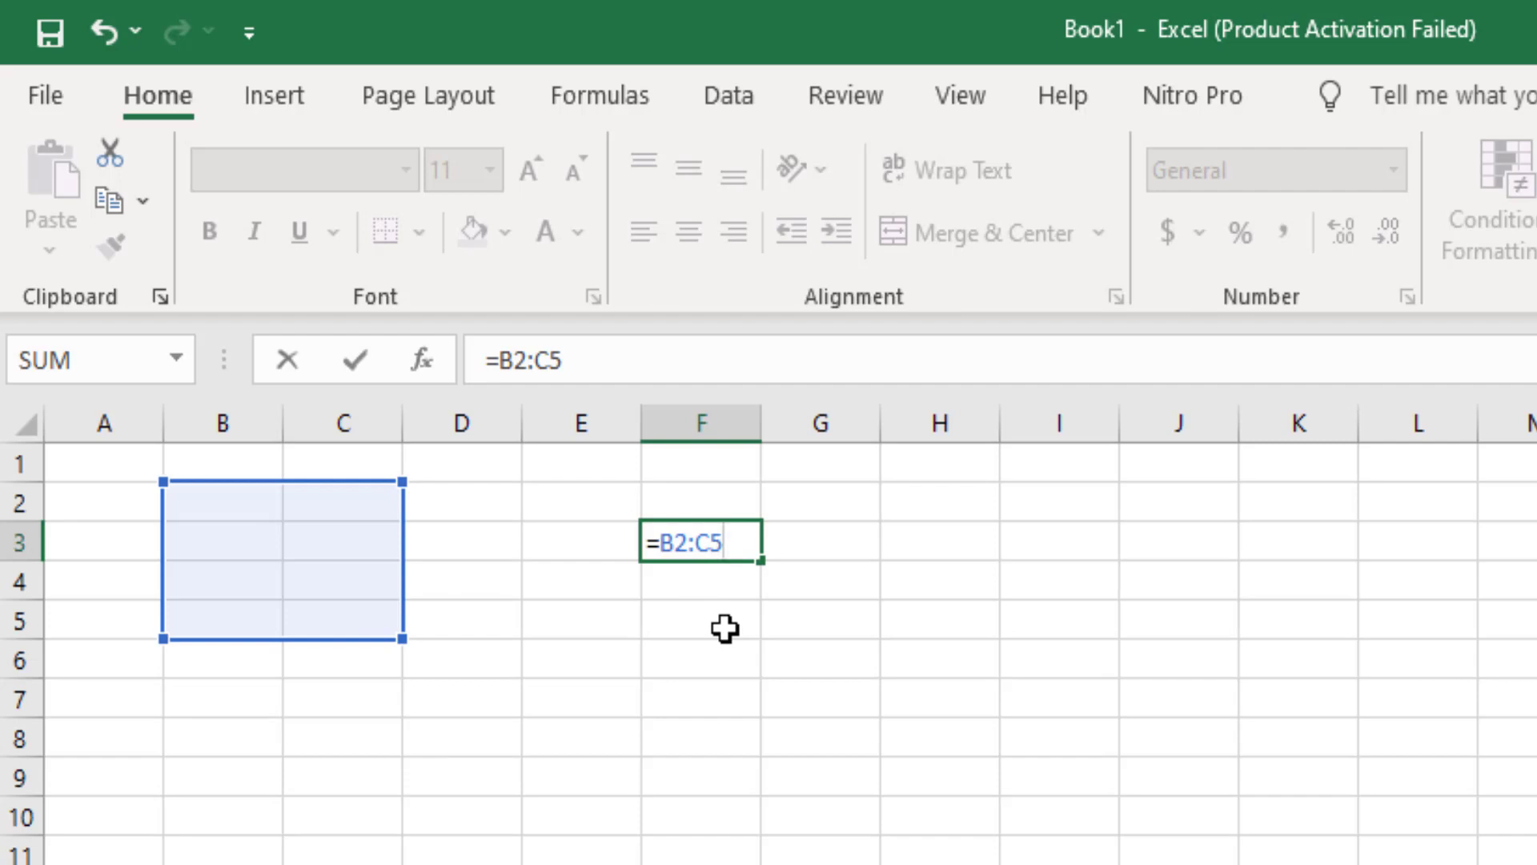
{"action": "key", "text": "Escape"}
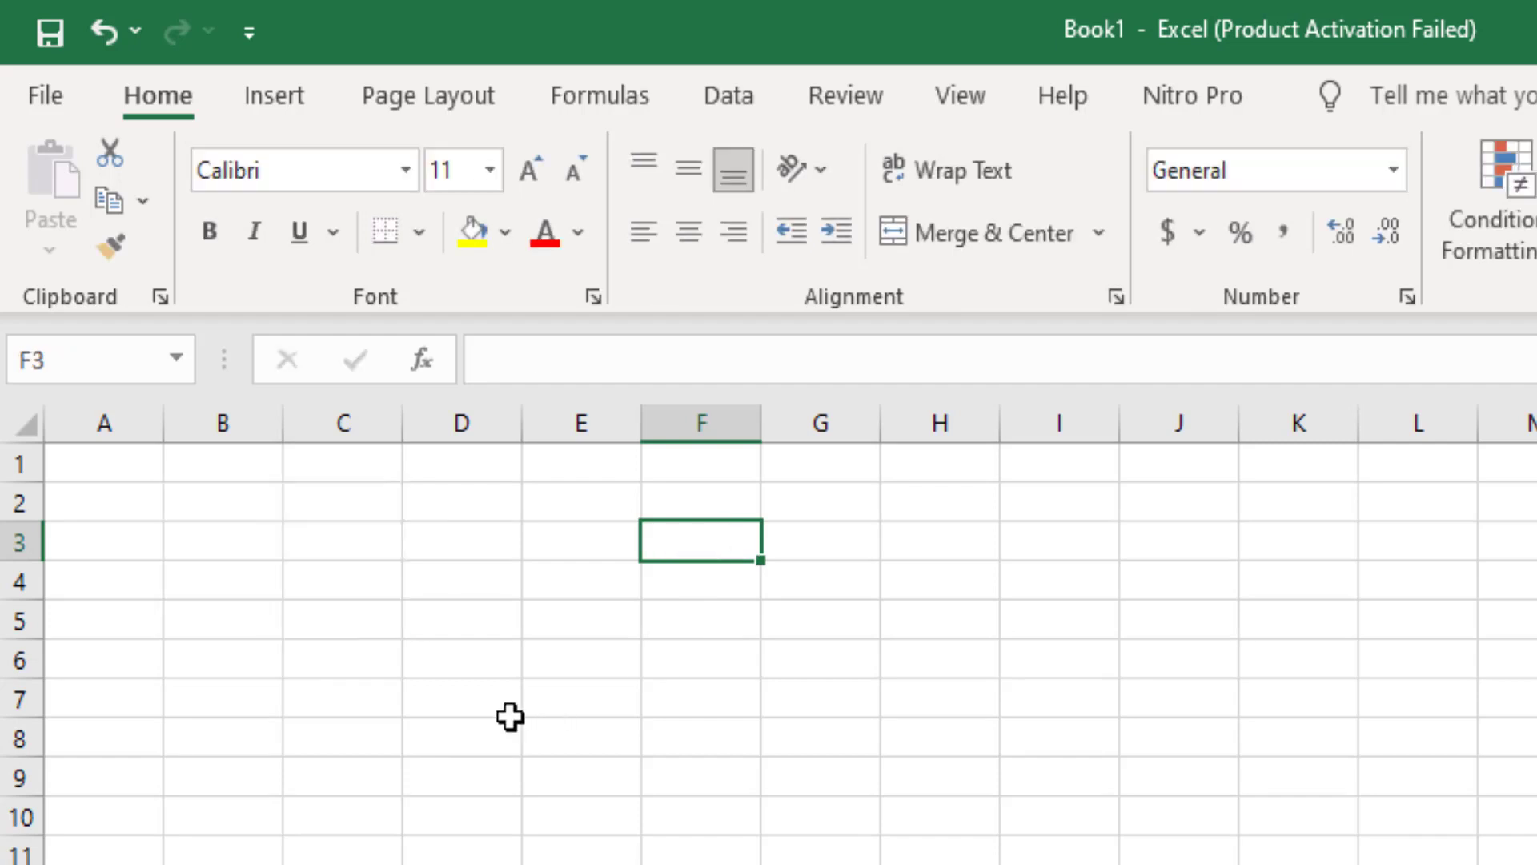
- Select the range B2:C5 and name it cntrange
{"action": "left_click_drag", "start_coordinate": [219, 500], "coordinate": [340, 614]}
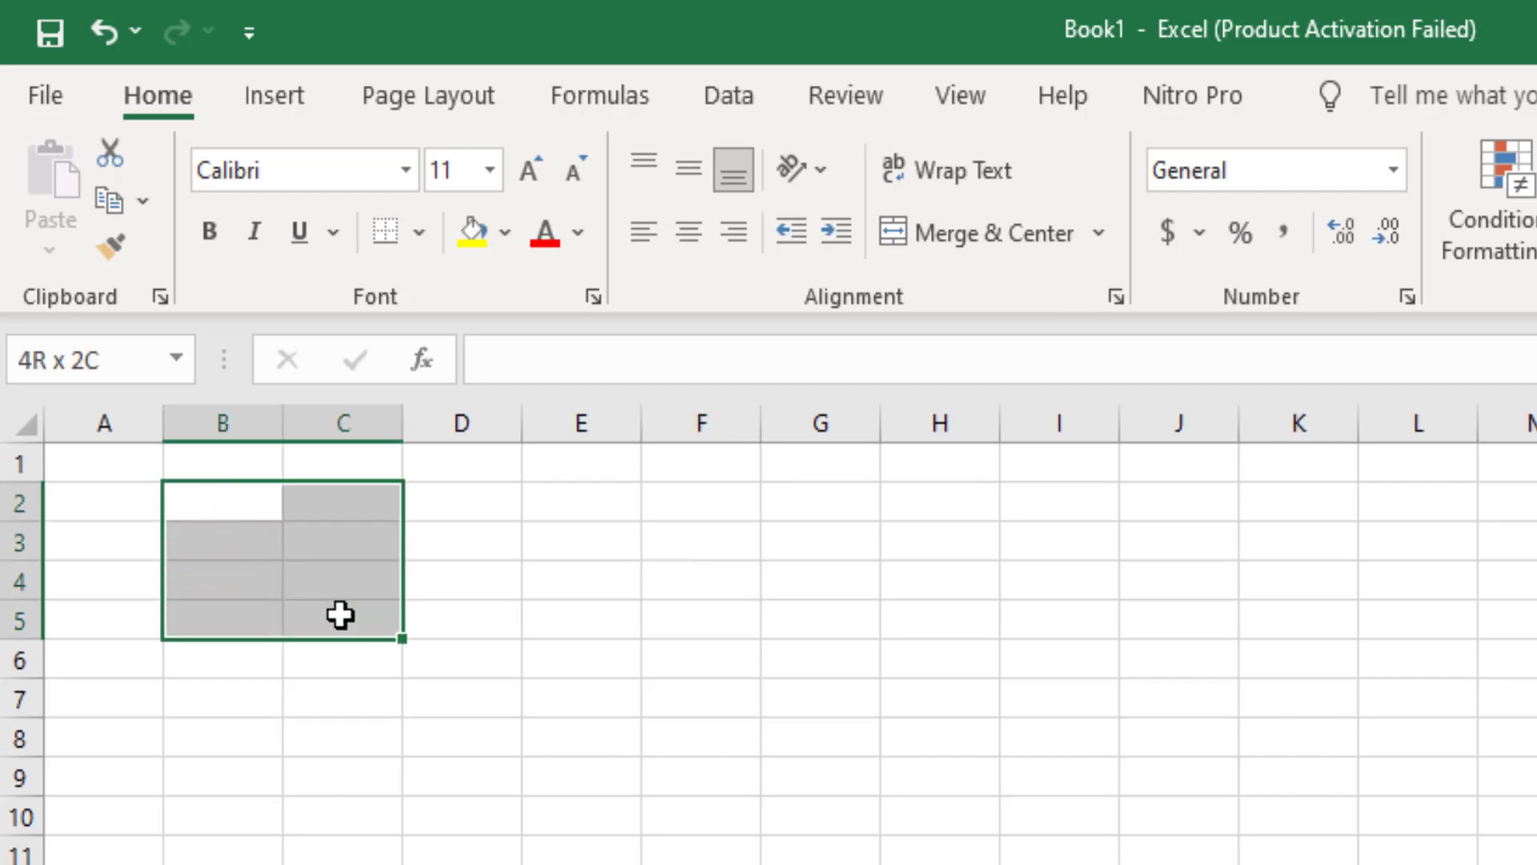
{"action": "left_click", "coordinate": [425, 713]}
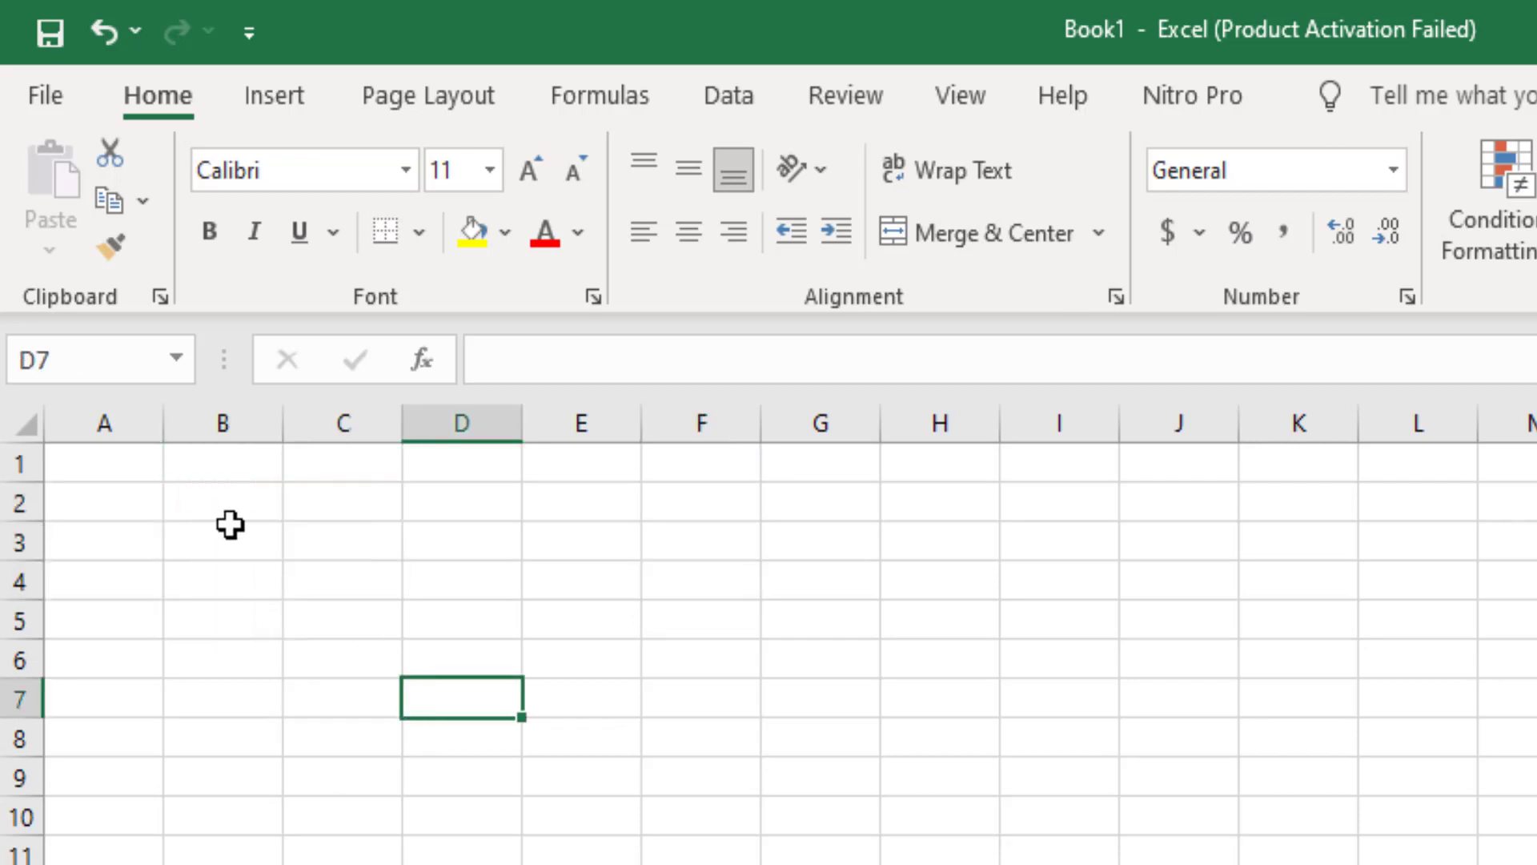
{"action": "left_click_drag", "start_coordinate": [205, 494], "coordinate": [372, 613]}
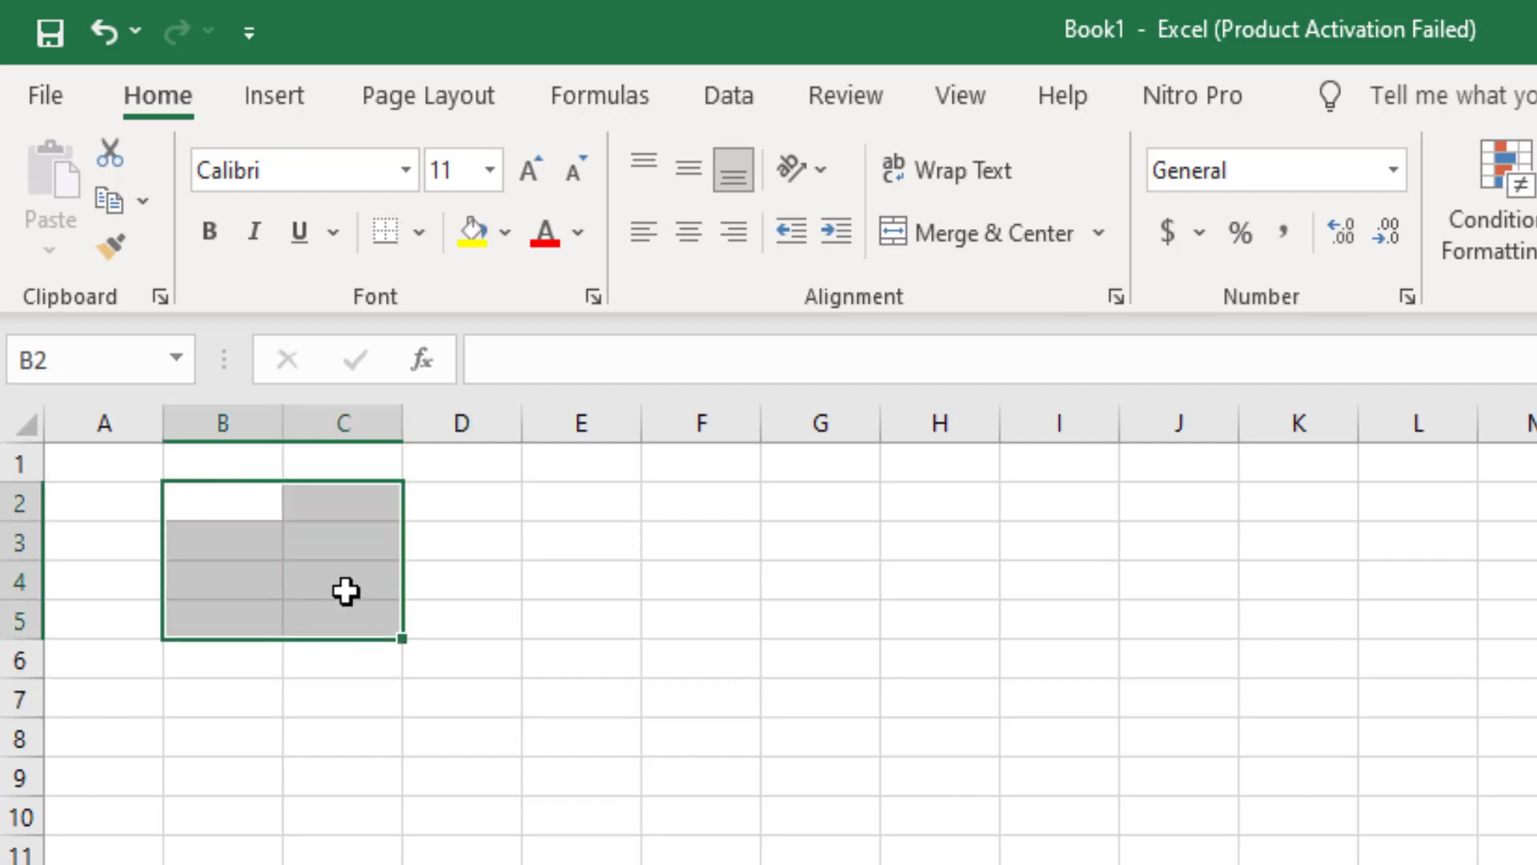
{"action": "left_click", "coordinate": [114, 360]}
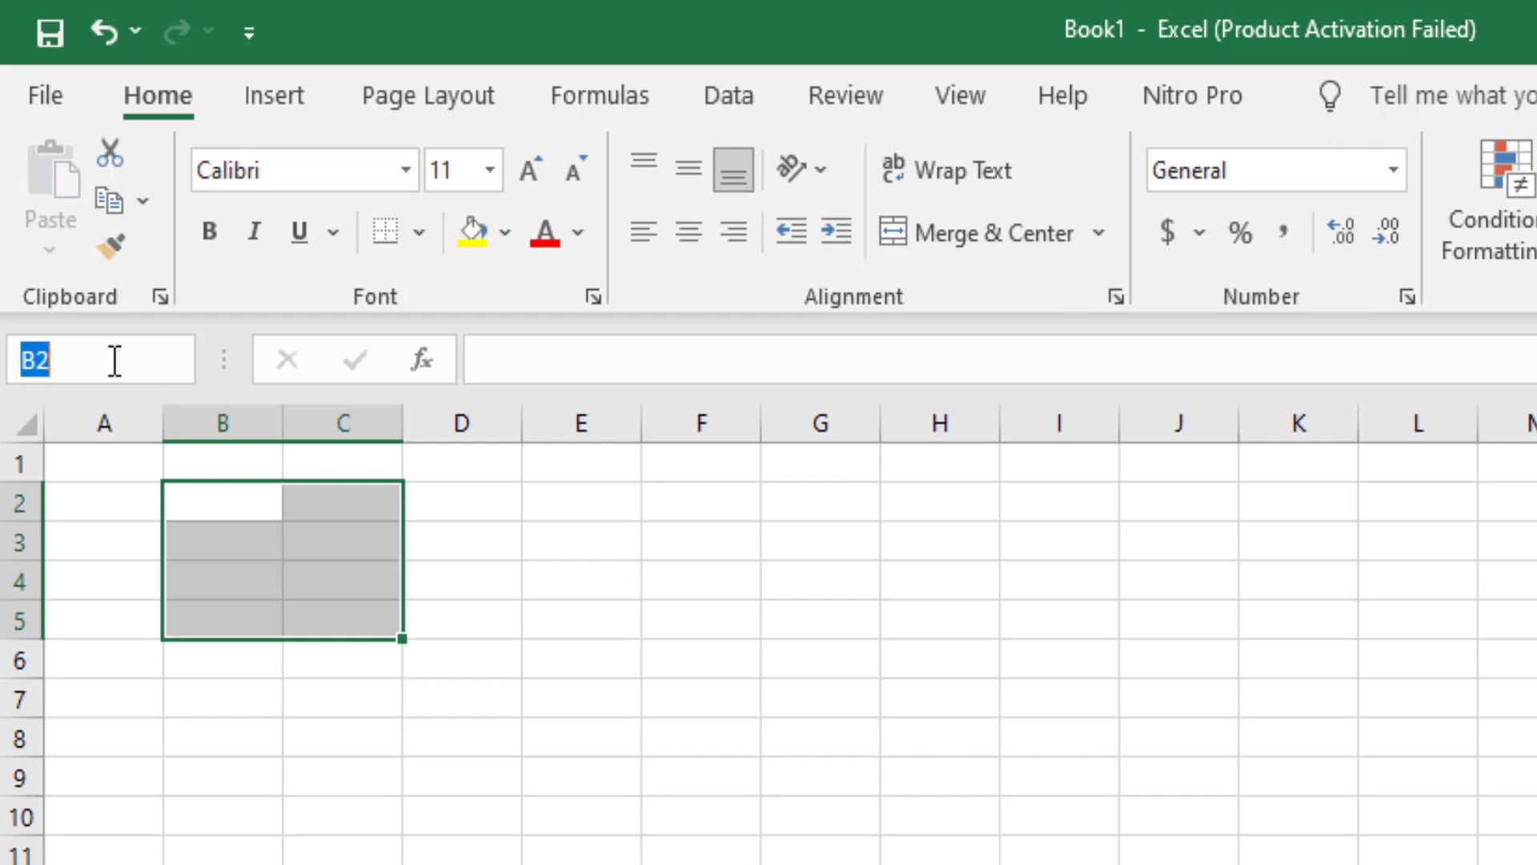
{"action": "type", "text": "cntrange"}
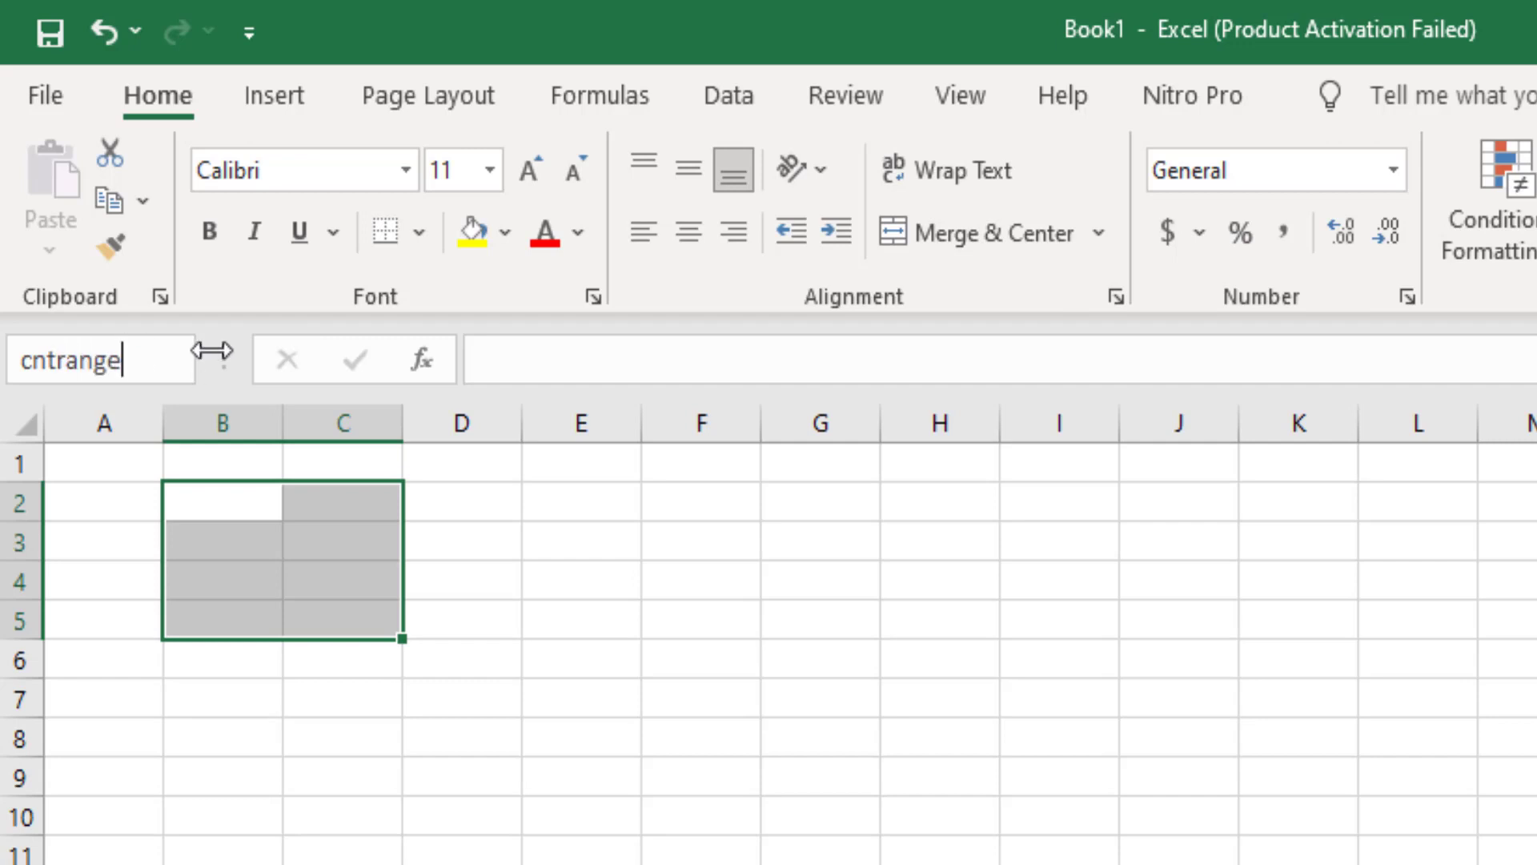
{"action": "key", "text": "Return"}
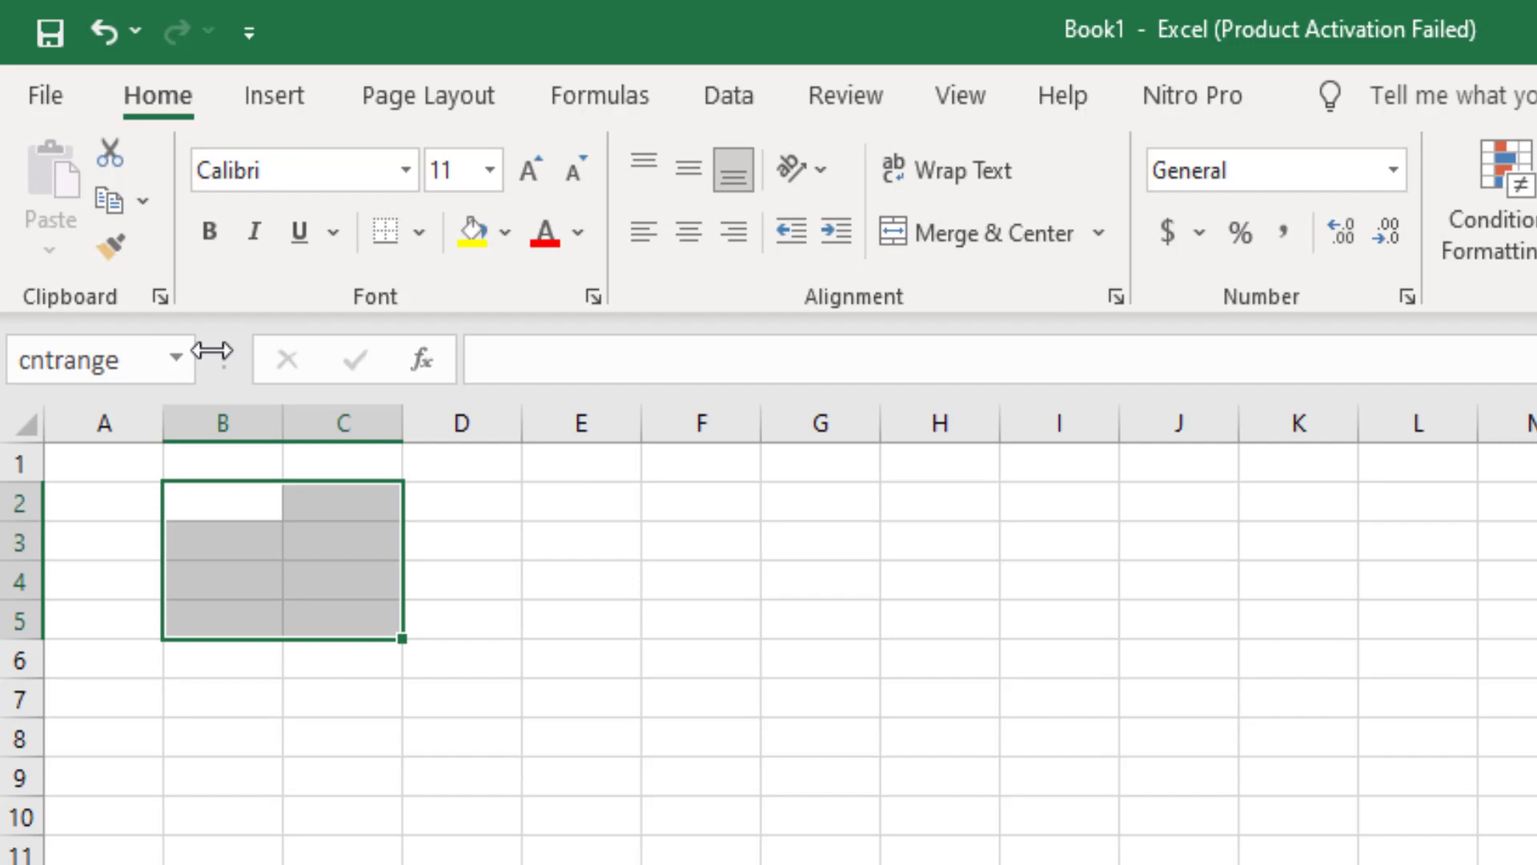
{"action": "left_click", "coordinate": [598, 545]}
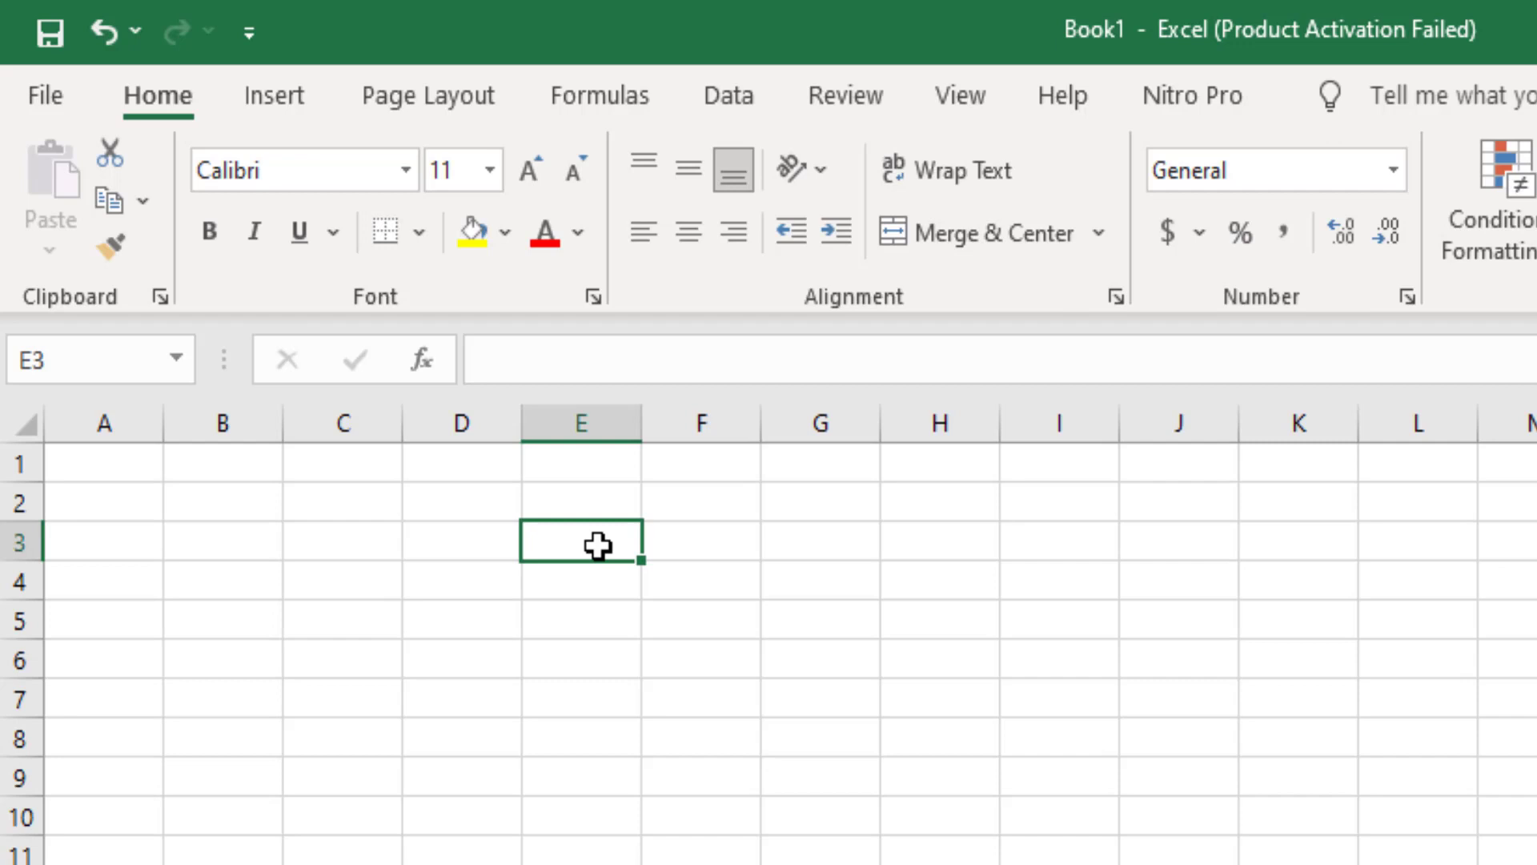
- Enter =cntrange in cell E3 to demonstrate referring to the named range, and clear the cell
{"action": "type", "text": "=cnr"}
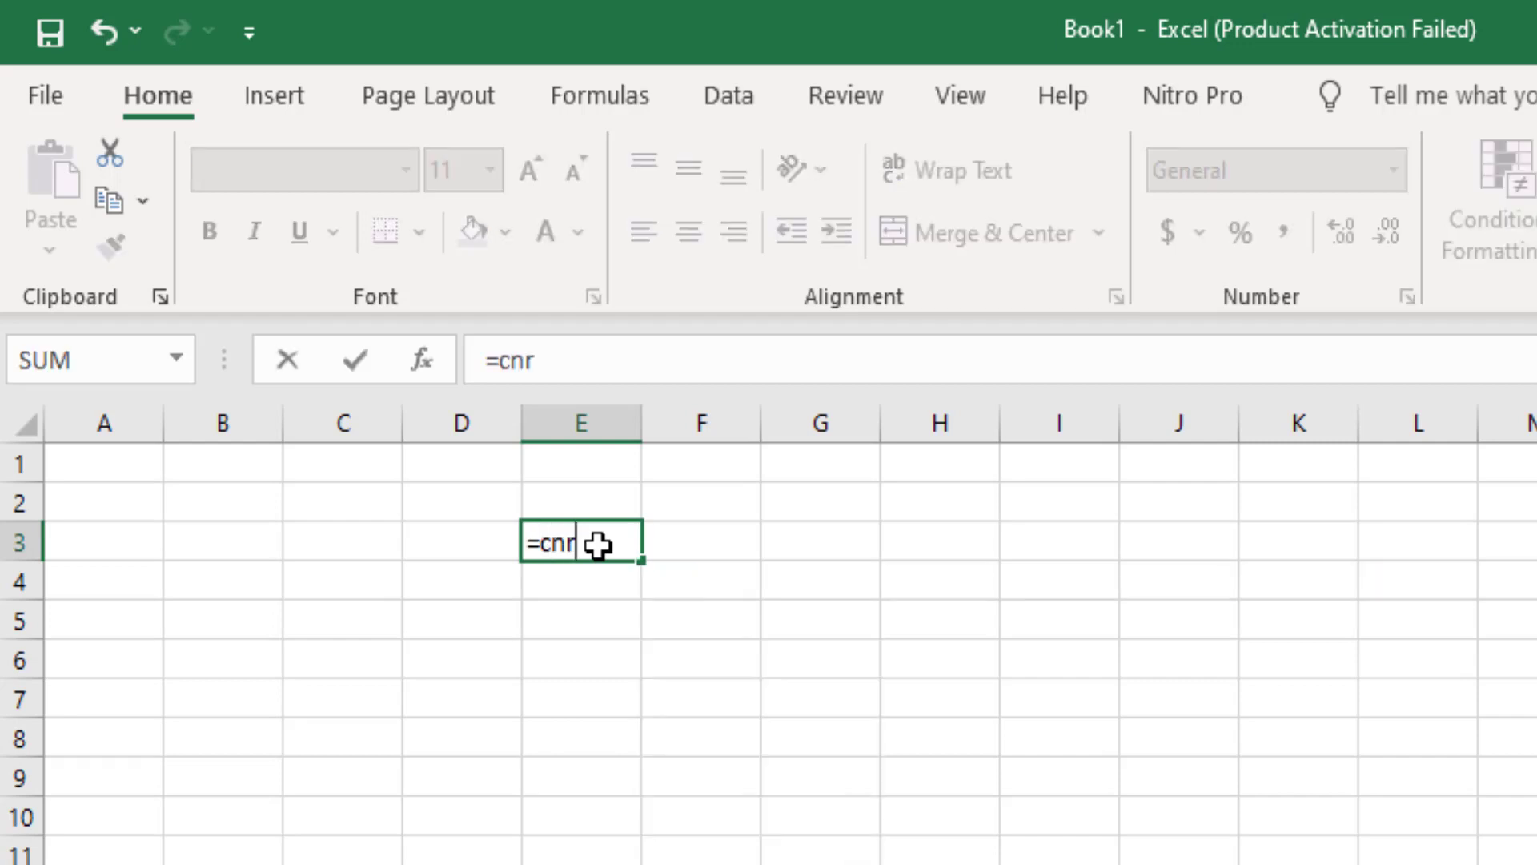
{"action": "key", "text": "BackSpace"}
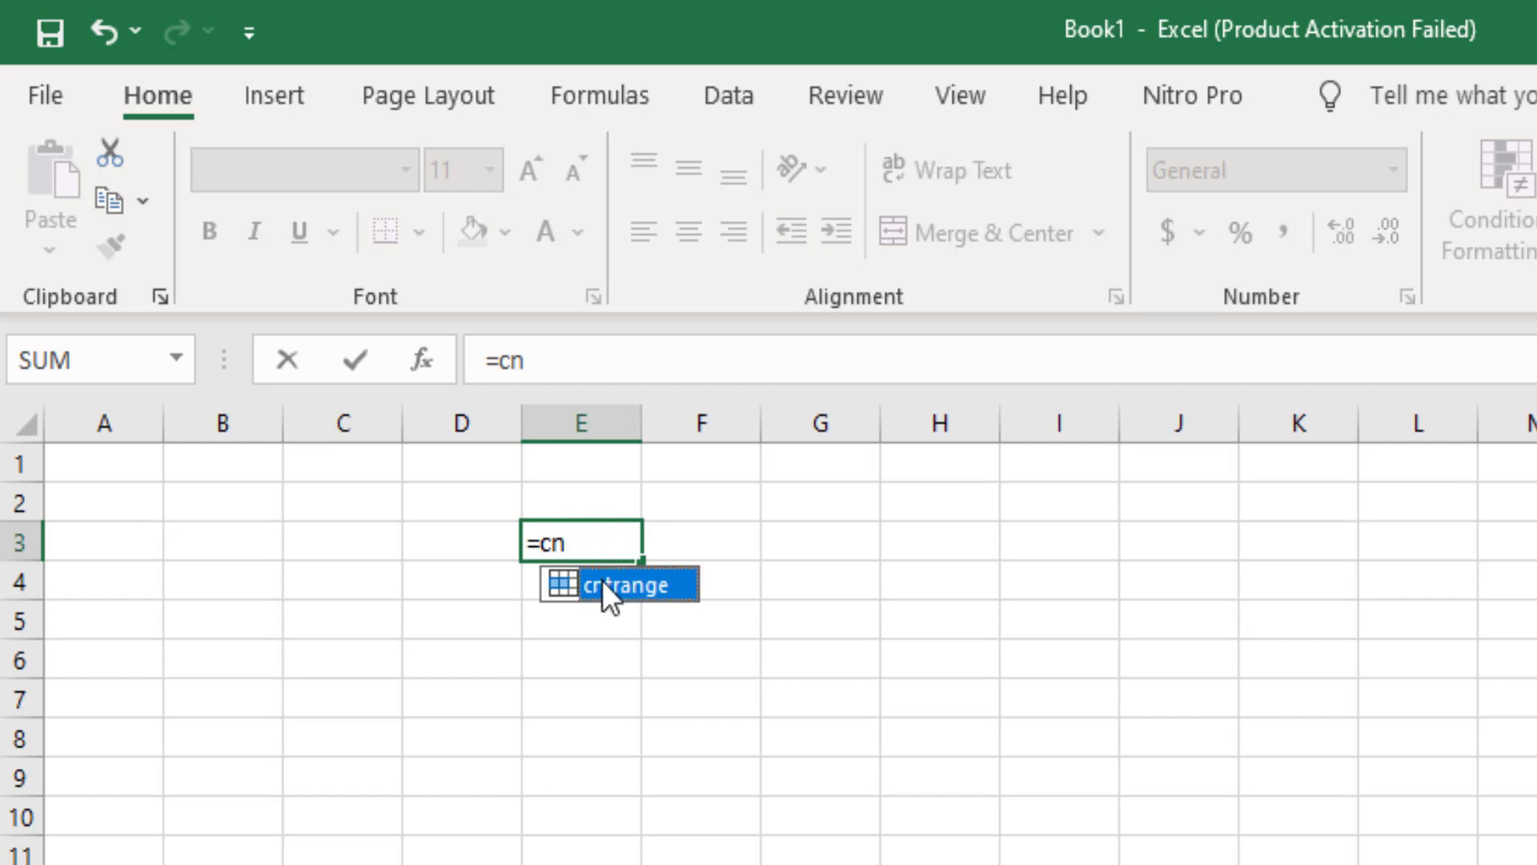
{"action": "double_click", "coordinate": [602, 579]}
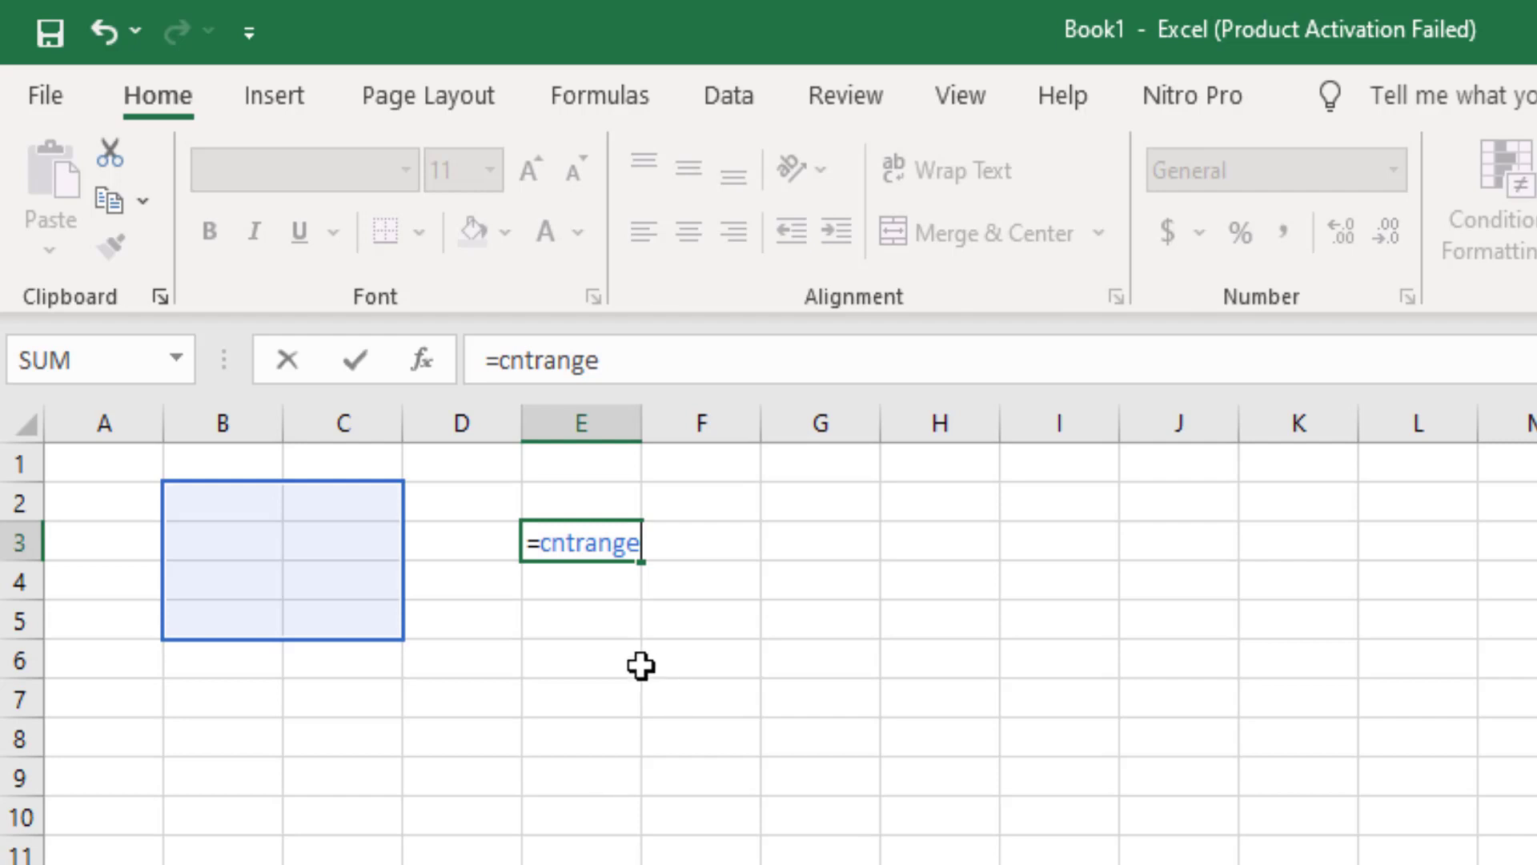
{"action": "left_click", "coordinate": [592, 663]}
{"action": "left_click", "coordinate": [590, 559]}
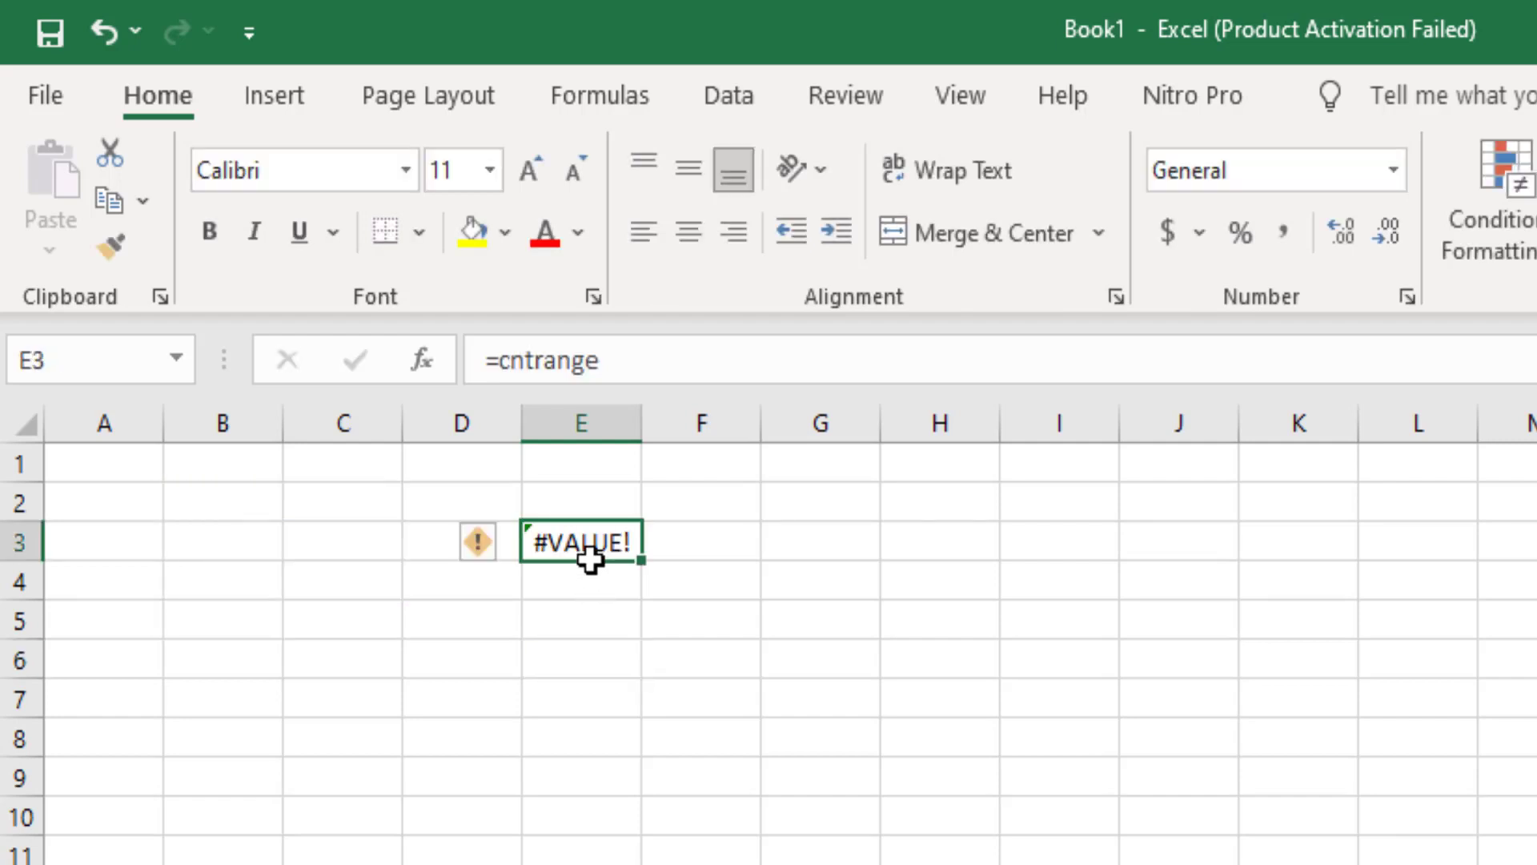
{"action": "key", "text": "Delete"}
- Enter the value 1 in each of the cells B3, C3 and D3
{"action": "key", "text": "Left"}
{"action": "key", "text": "Left"}
{"action": "key", "text": "Left"}
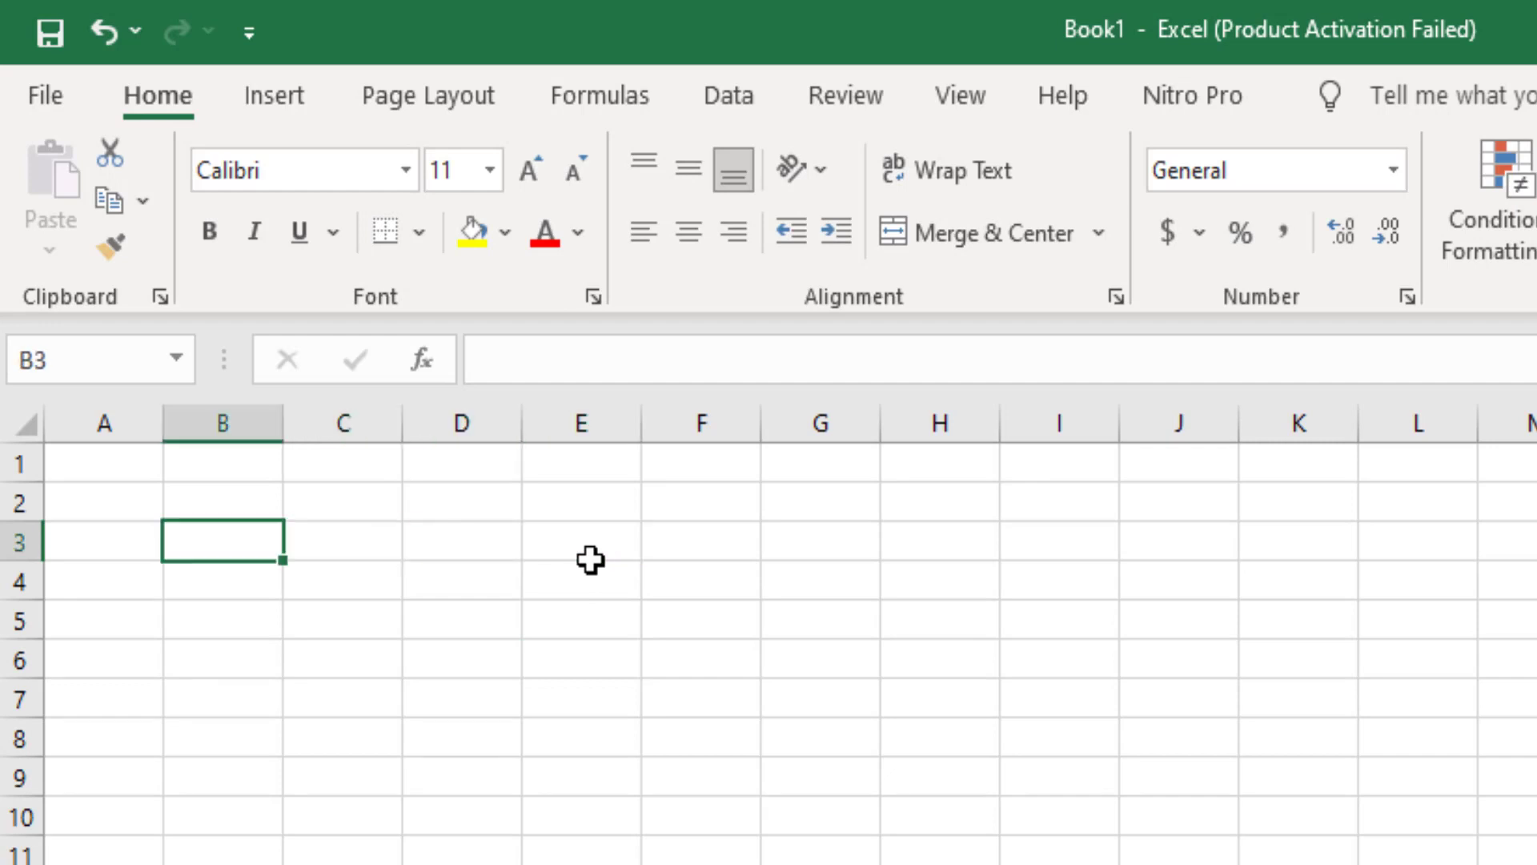
{"action": "type", "text": "1"}
{"action": "key", "text": "Right"}
{"action": "type", "text": "1"}
{"action": "key", "text": "Right"}
{"action": "type", "text": "1"}
{"action": "key", "text": "Right"}
{"action": "key", "text": "Right"}
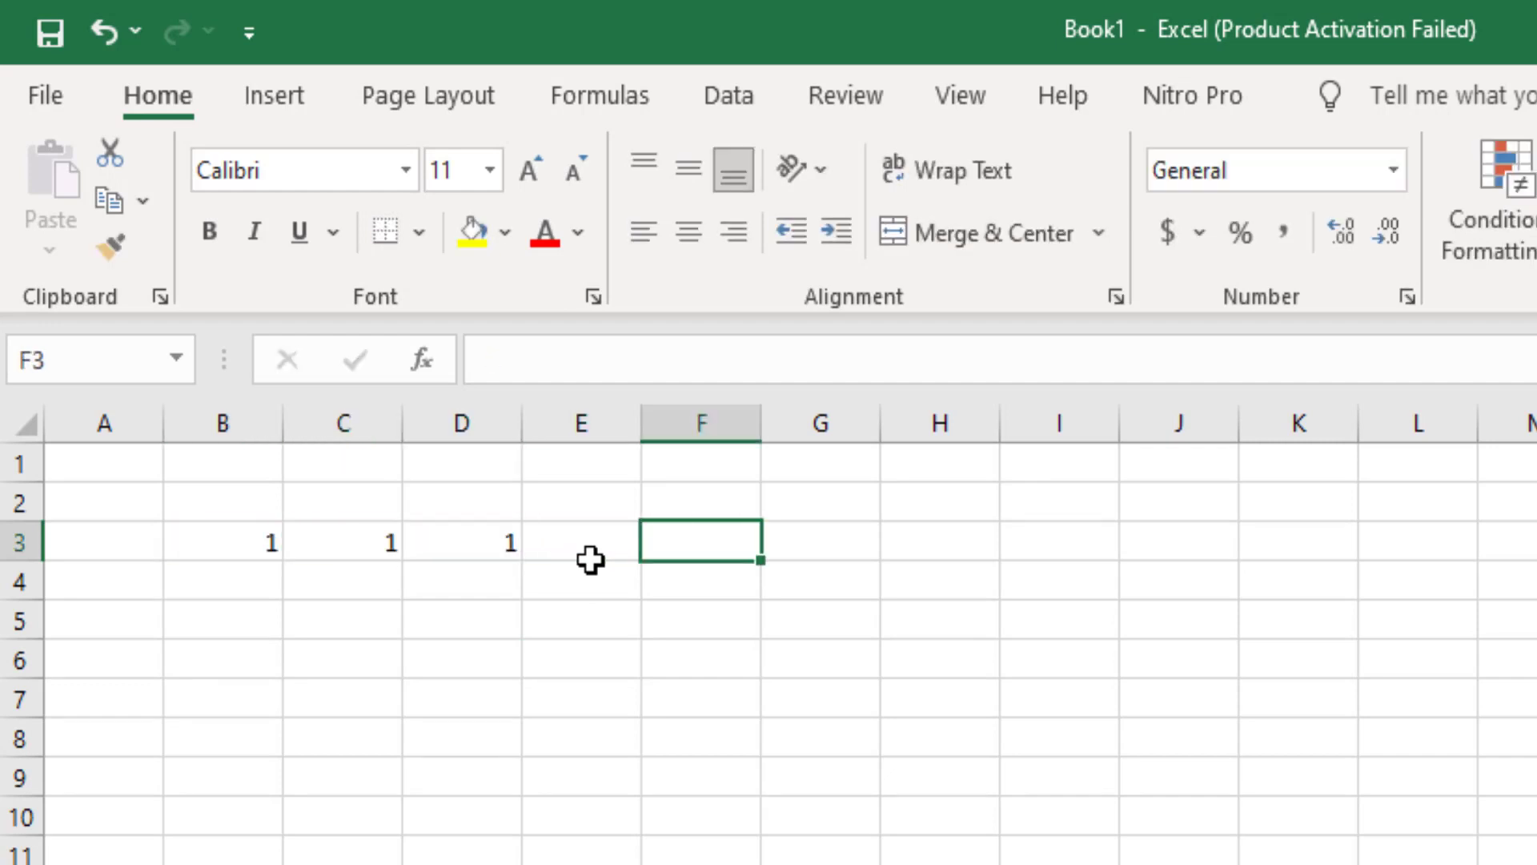
- Enter the value 1 in each of the cells B4, C4 and D4, leaving E4 empty
{"action": "key", "text": "Left"}
{"action": "key", "text": "Left"}
{"action": "key", "text": "Left"}
{"action": "key", "text": "Down"}
{"action": "key", "text": "Left"}
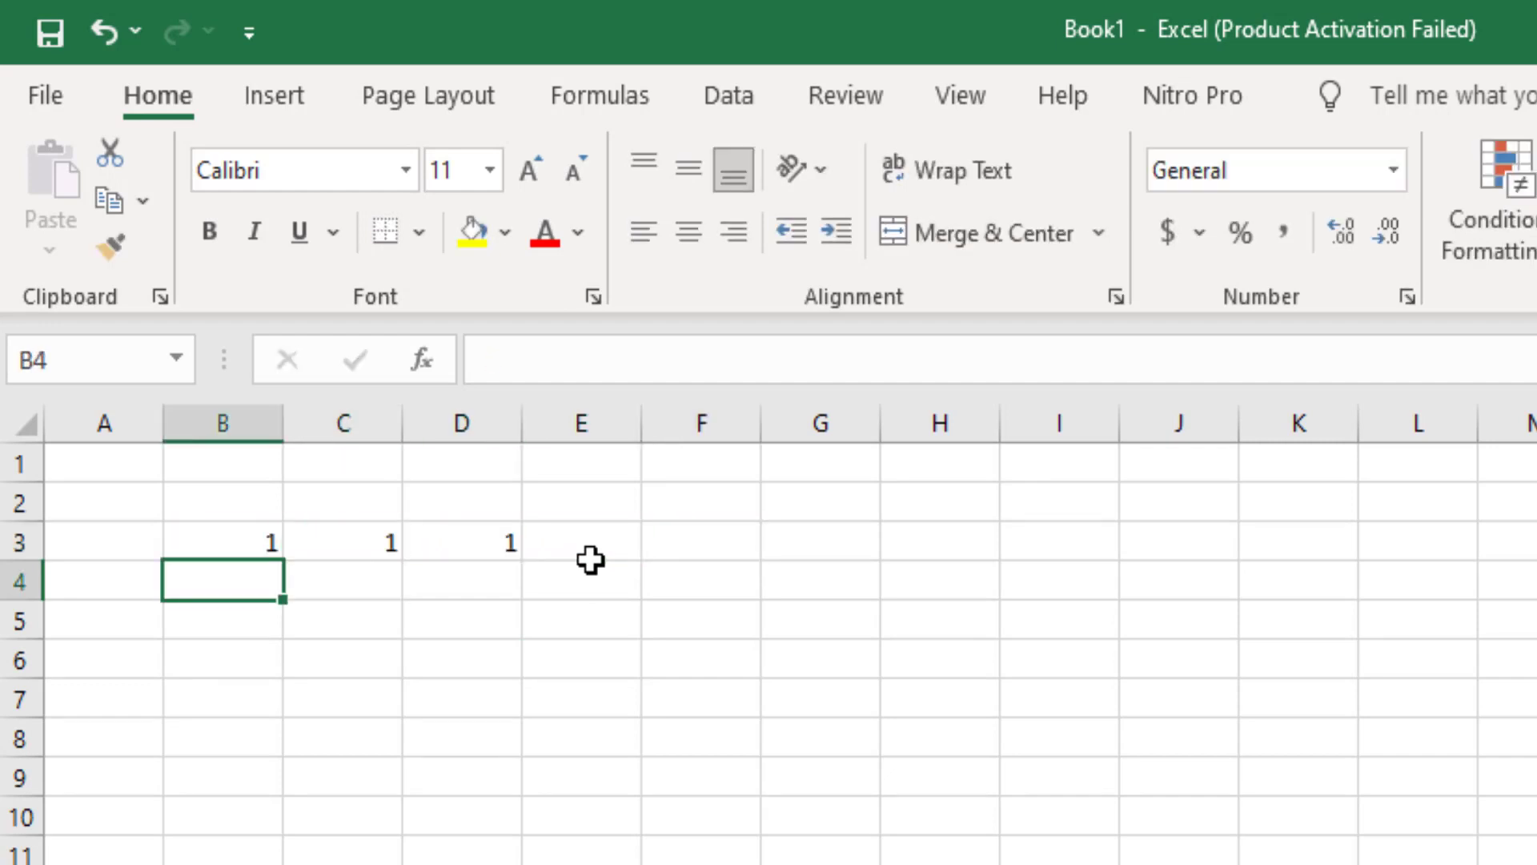
{"action": "type", "text": "1"}
{"action": "key", "text": "Right"}
{"action": "type", "text": "1"}
{"action": "key", "text": "Right"}
{"action": "type", "text": "1"}
{"action": "key", "text": "Right"}
{"action": "type", "text": "1"}
{"action": "key", "text": "Right"}
{"action": "key", "text": "Left"}
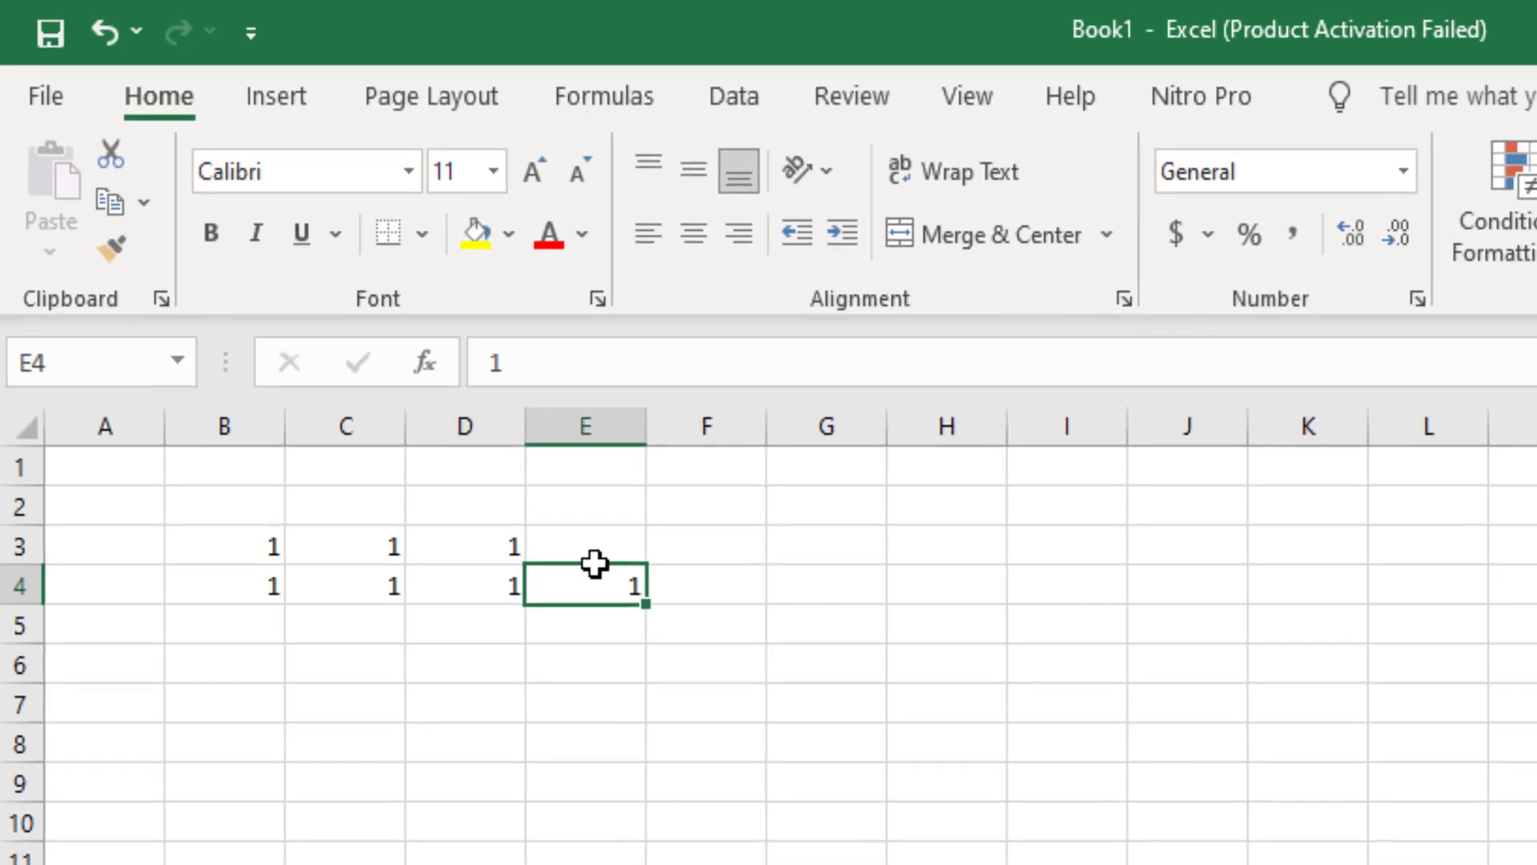
- Calculate the sum of the block B3:D4 in cell F3 with the formula =SUM(B3:D4)
{"action": "key", "text": "Up"}
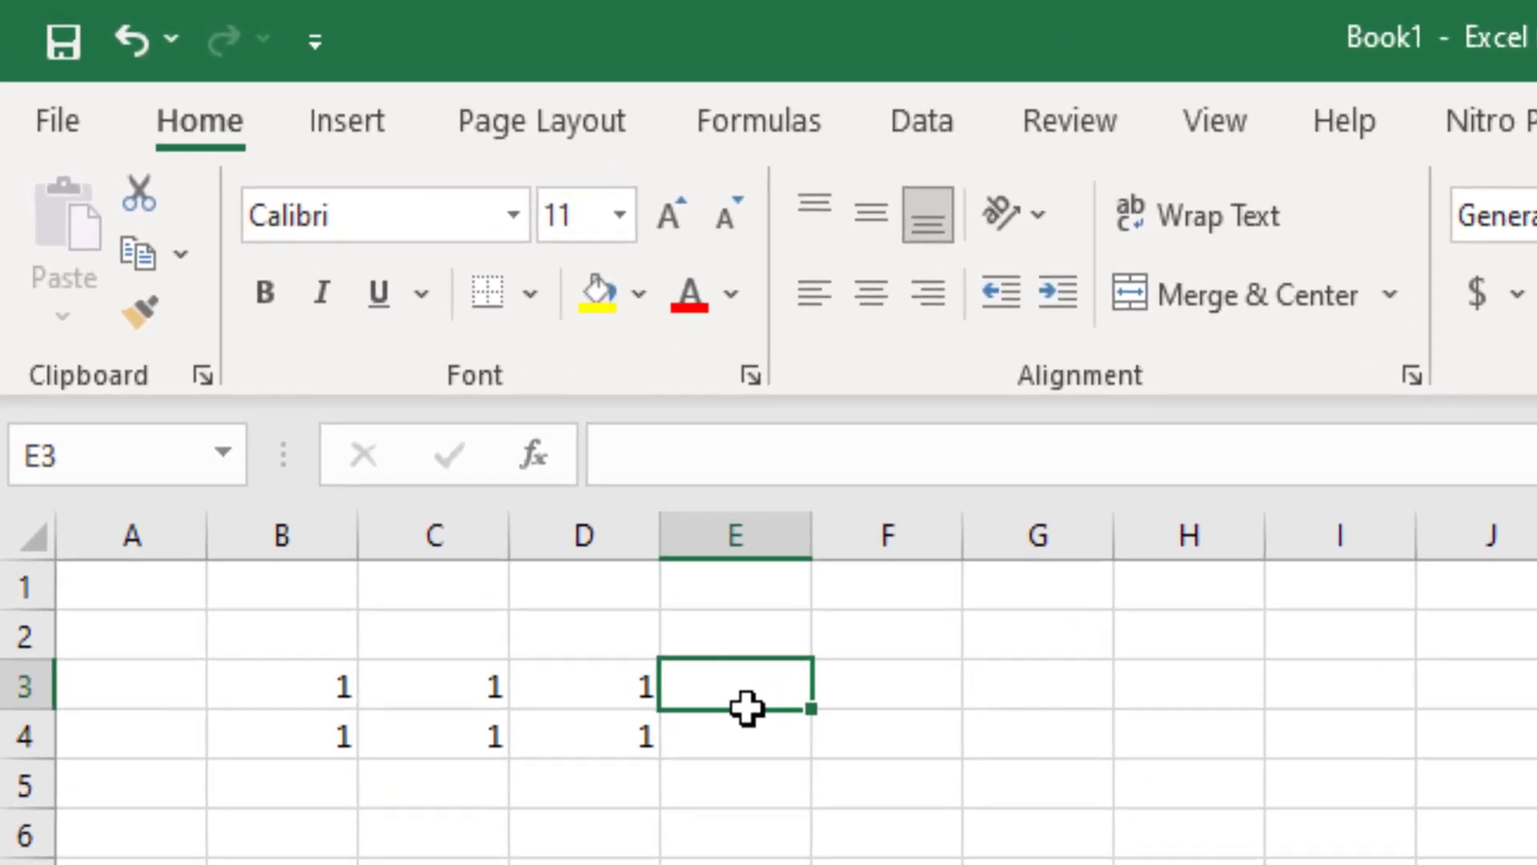
{"action": "key", "text": "Right"}
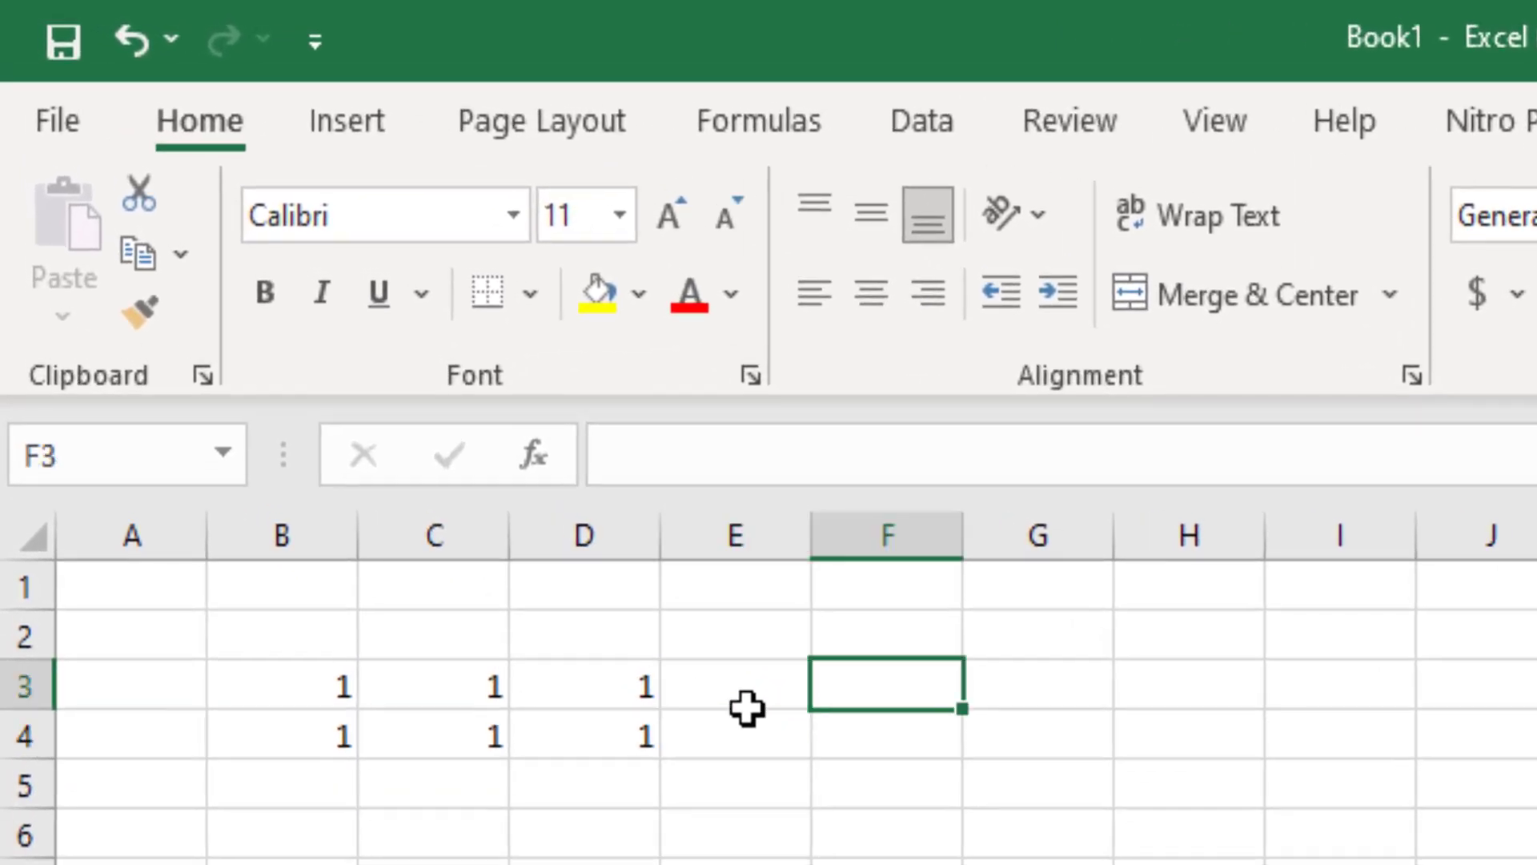
{"action": "type", "text": "="}
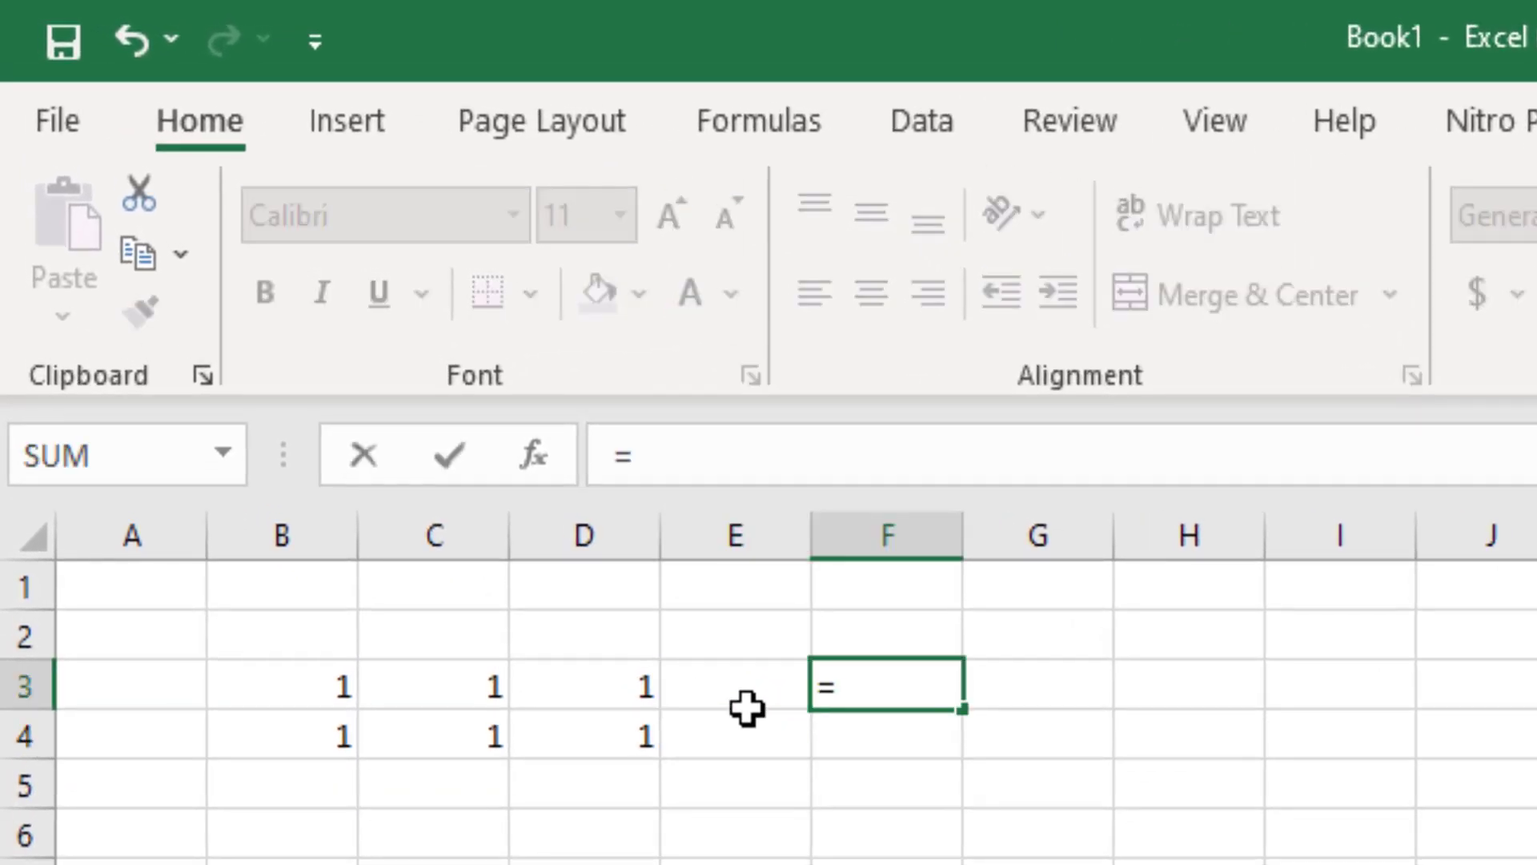
{"action": "type", "text": "SUM("}
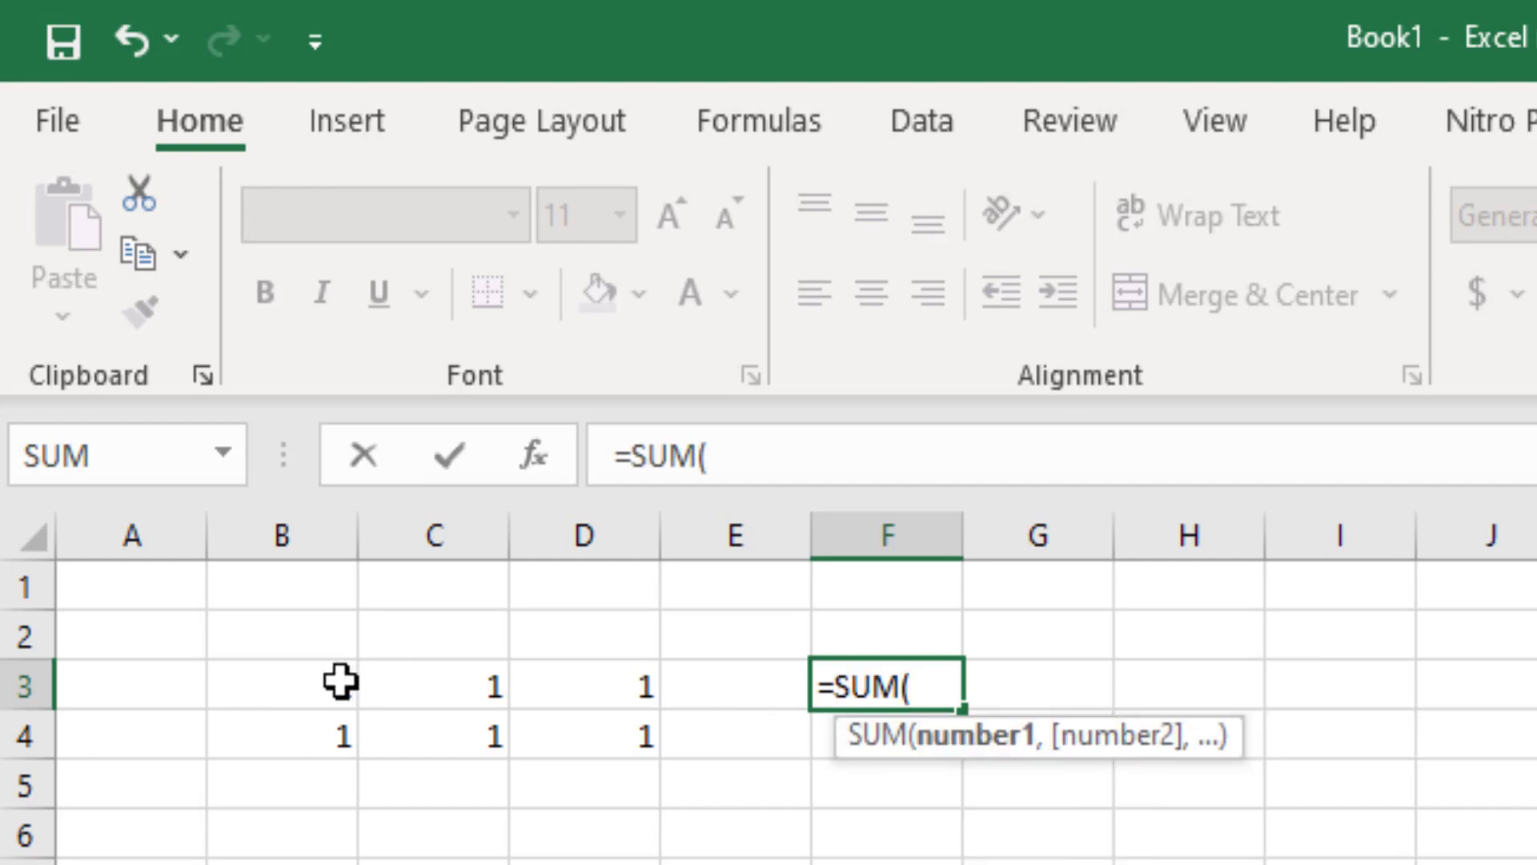
{"action": "left_click_drag", "start_coordinate": [337, 682], "coordinate": [547, 698]}
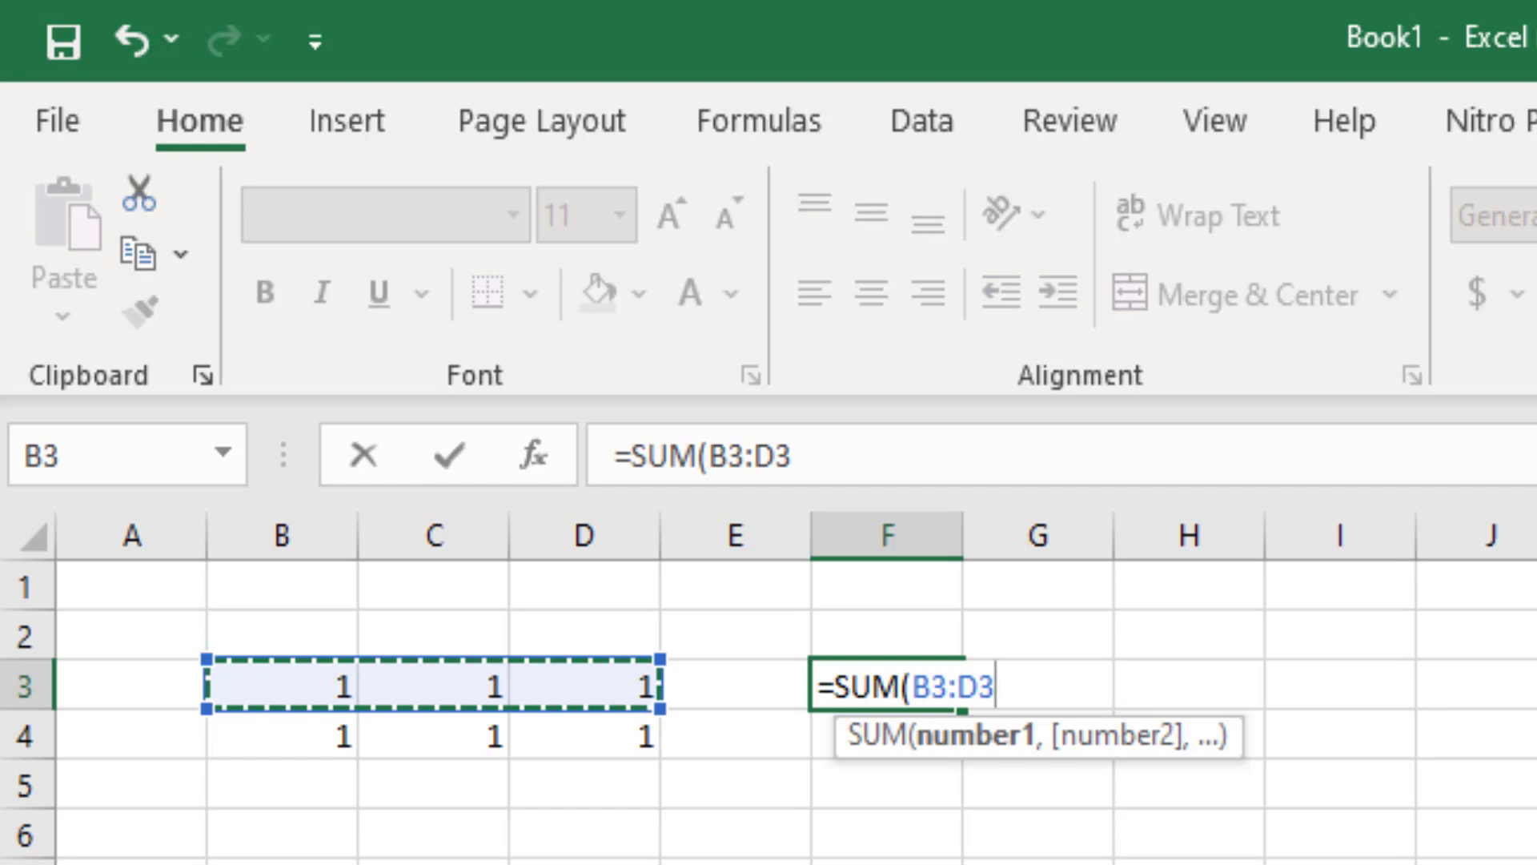
{"action": "left_click", "coordinate": [593, 731]}
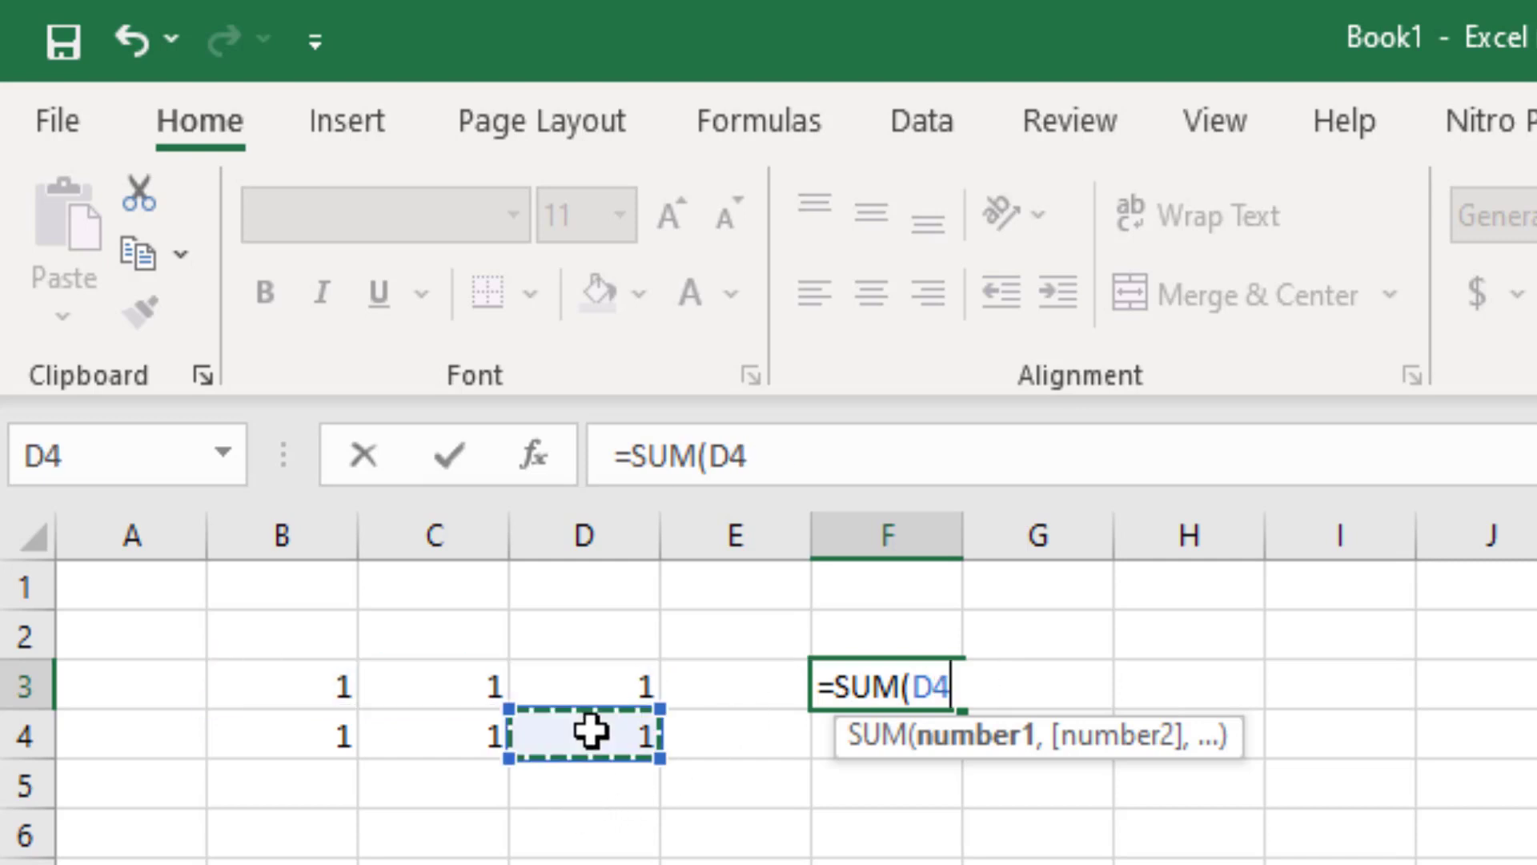
{"action": "left_click_drag", "start_coordinate": [293, 679], "coordinate": [602, 725]}
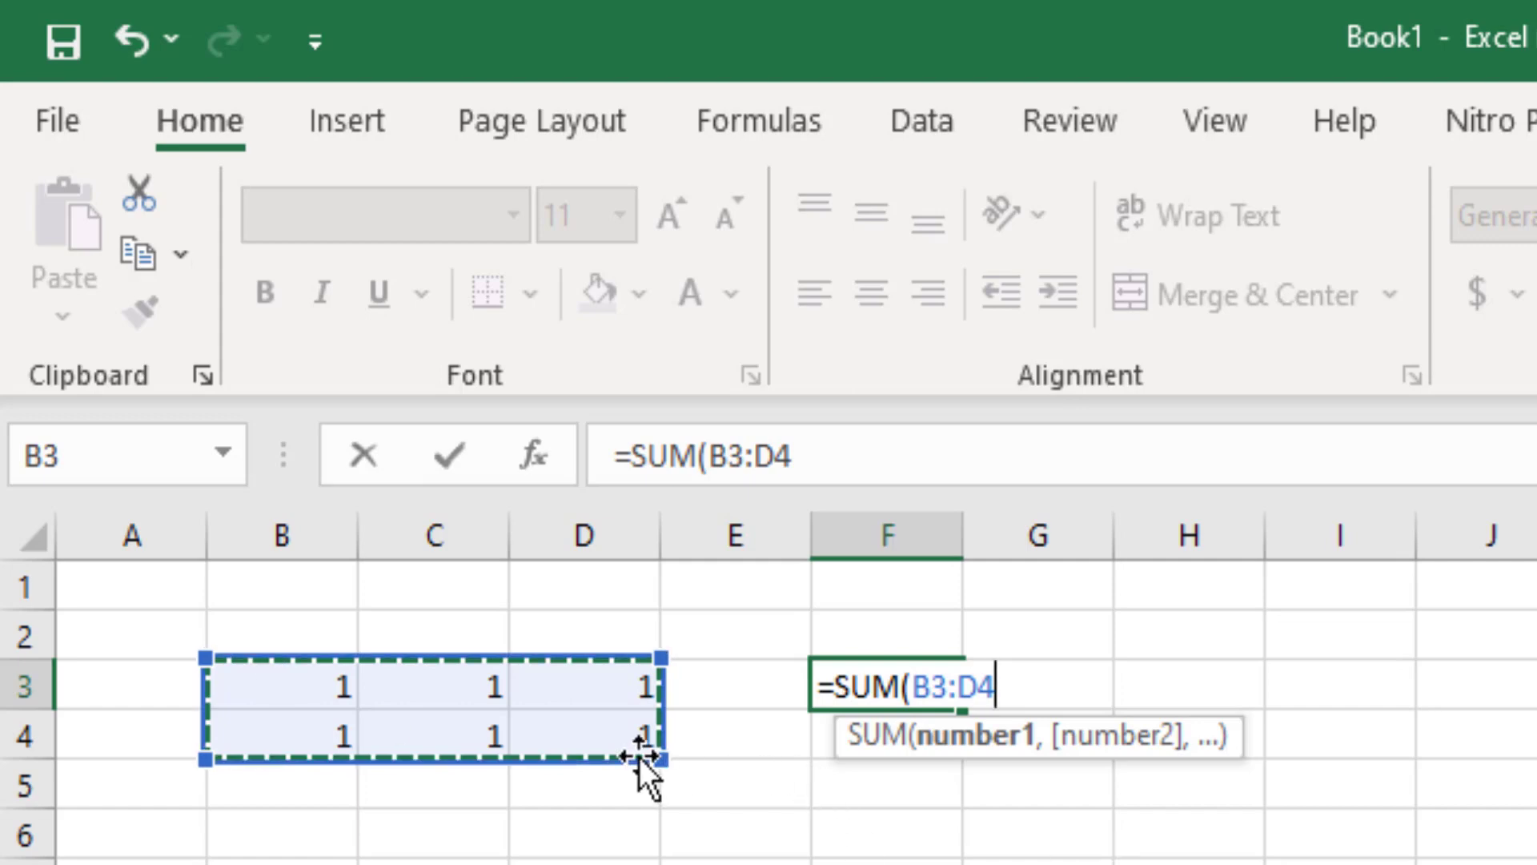
{"action": "key", "text": "Return"}
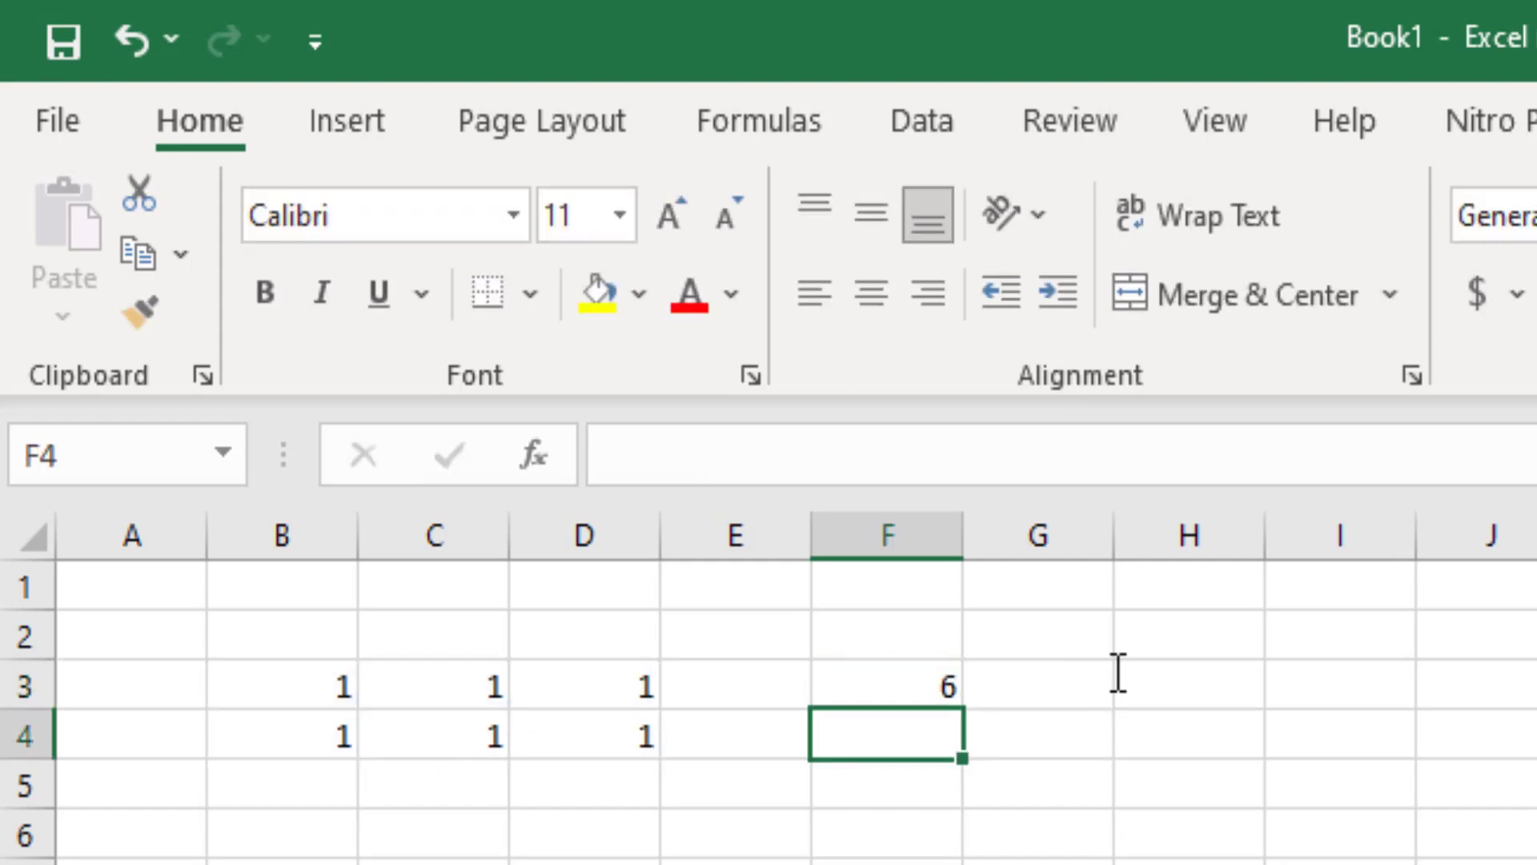
- Select the range B3:D4 and name it dataangka
{"action": "key", "text": "Left"}
{"action": "key", "text": "Left"}
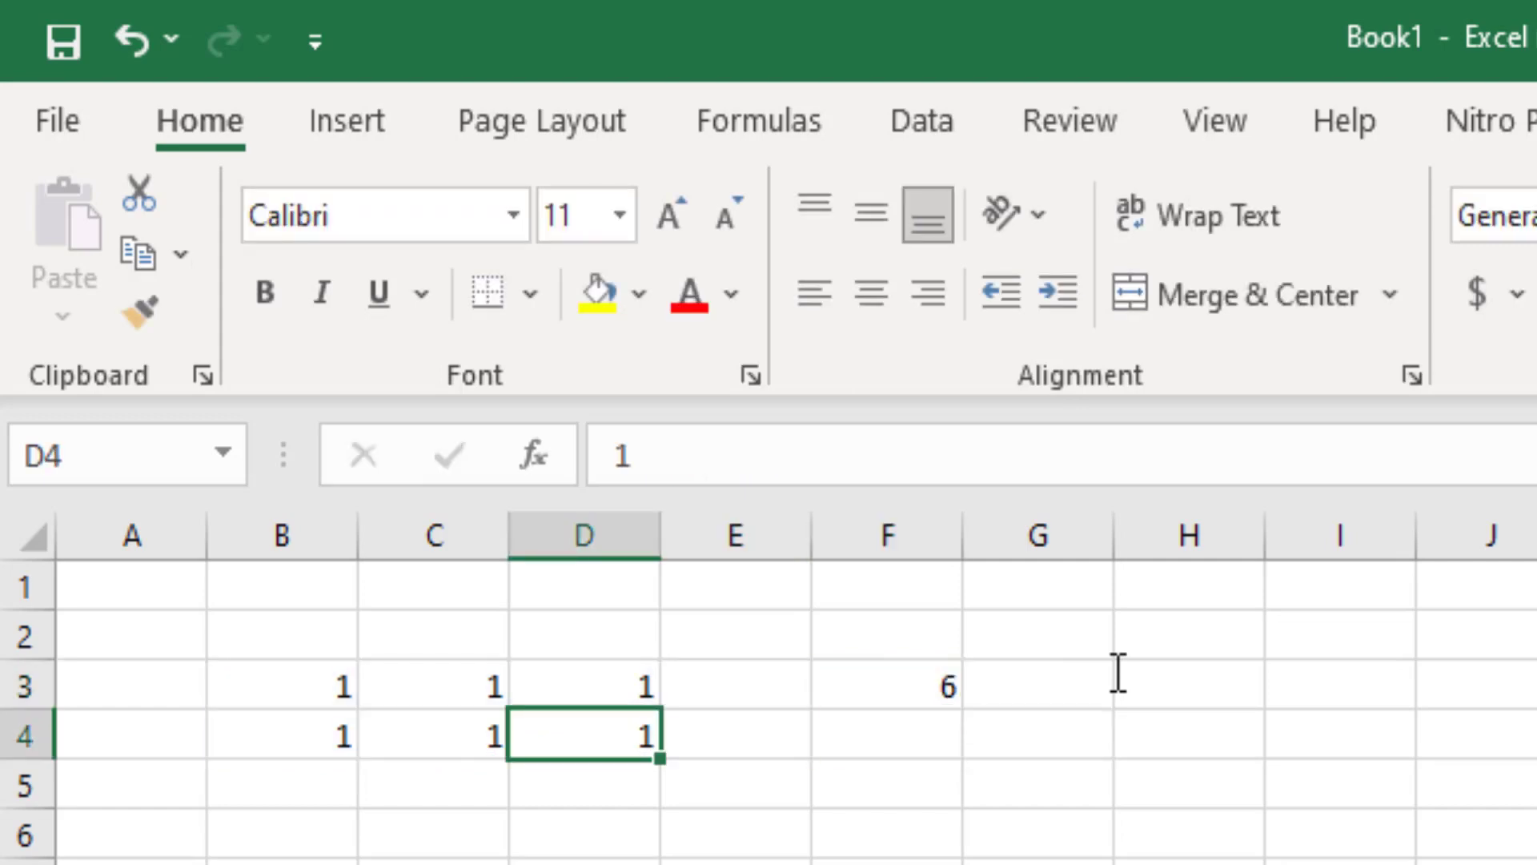
{"action": "left_click_drag", "start_coordinate": [314, 678], "coordinate": [556, 737]}
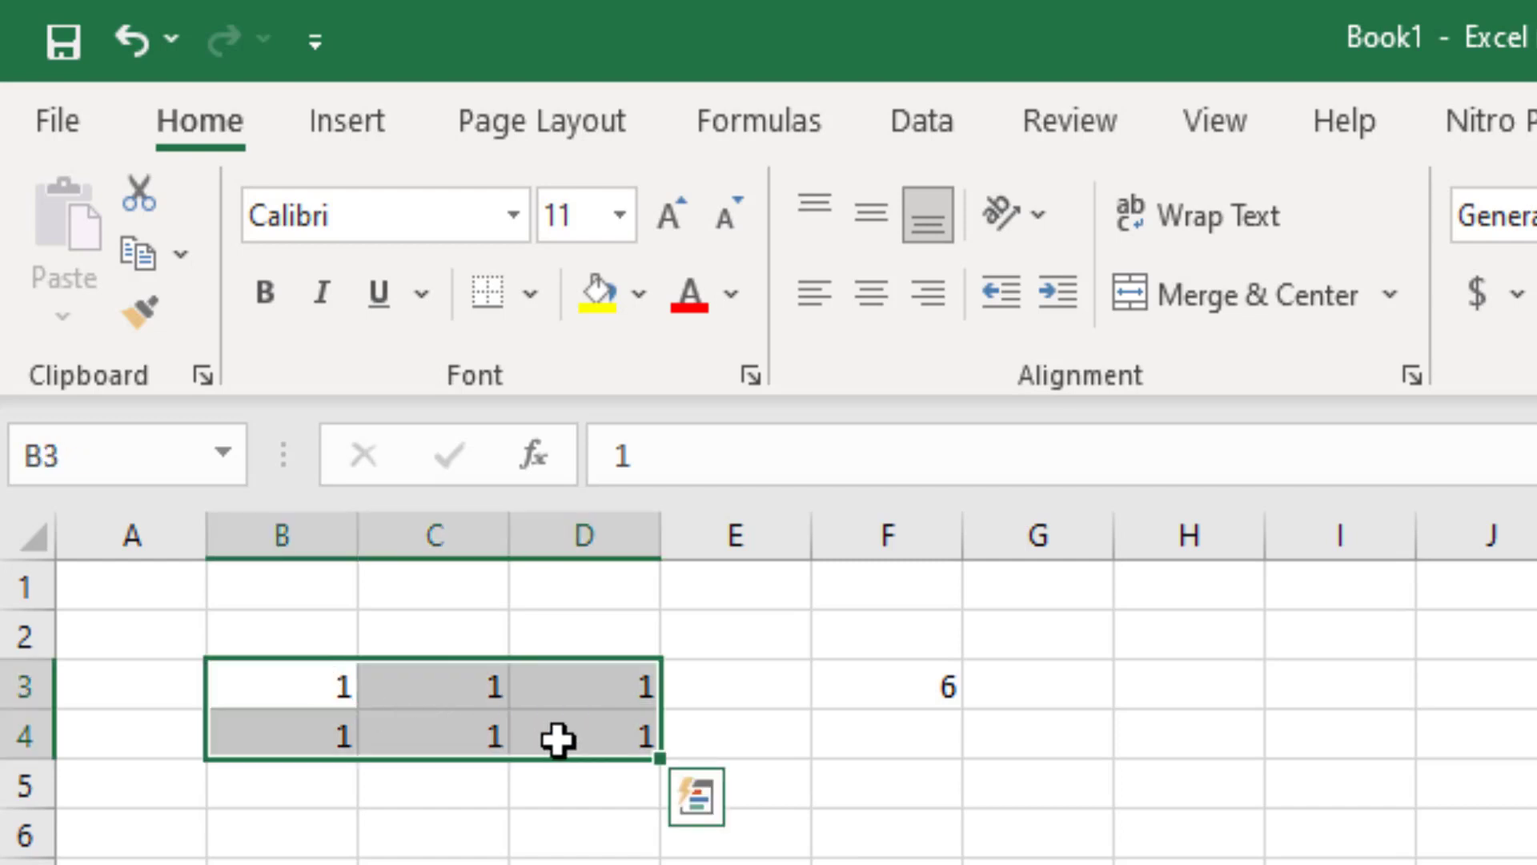
{"action": "left_click", "coordinate": [96, 455]}
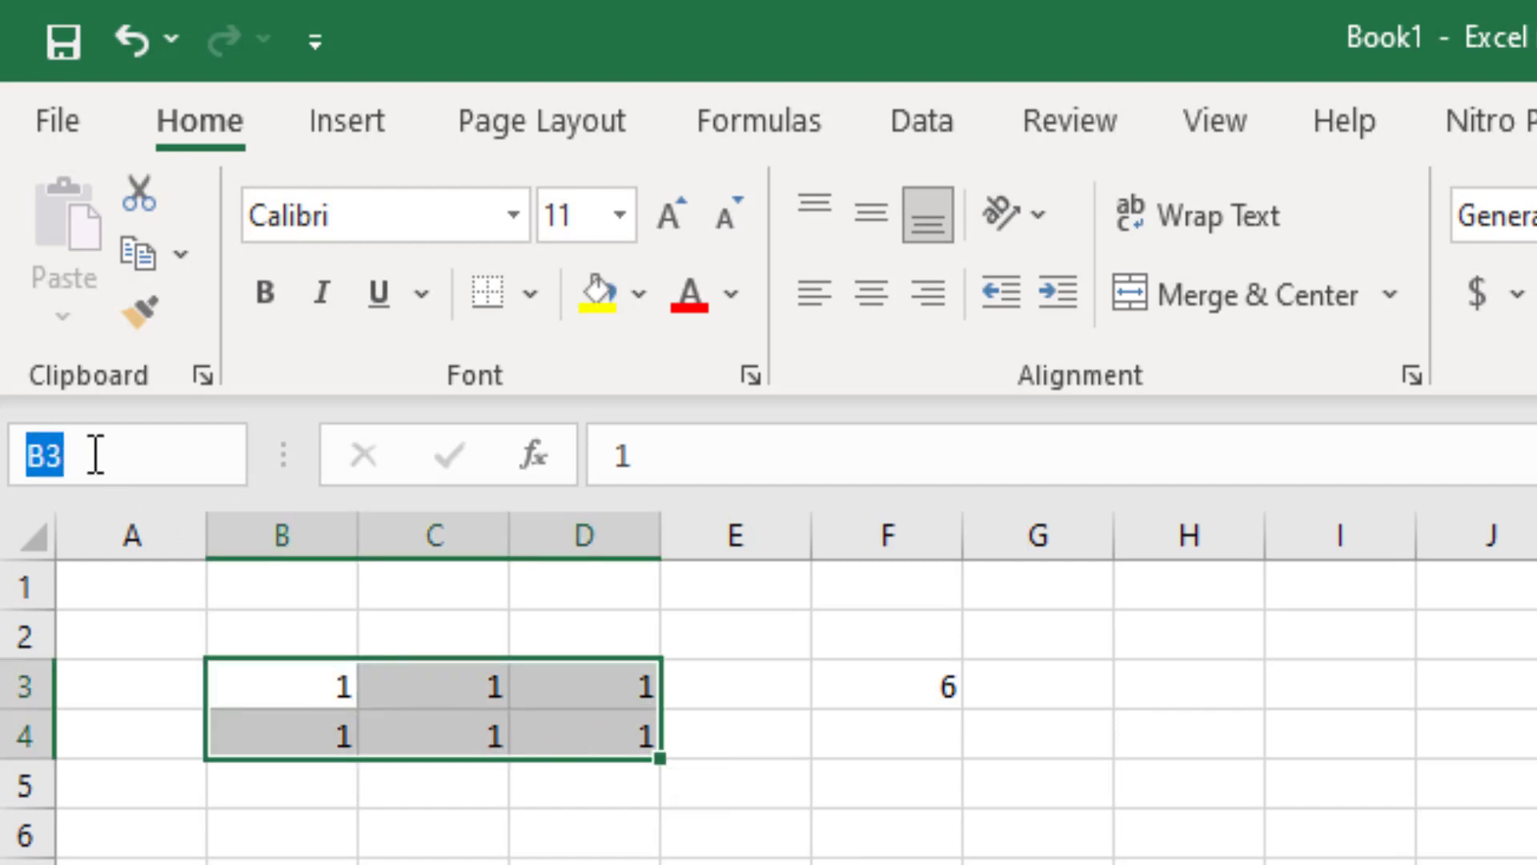
{"action": "type", "text": "dataang"}
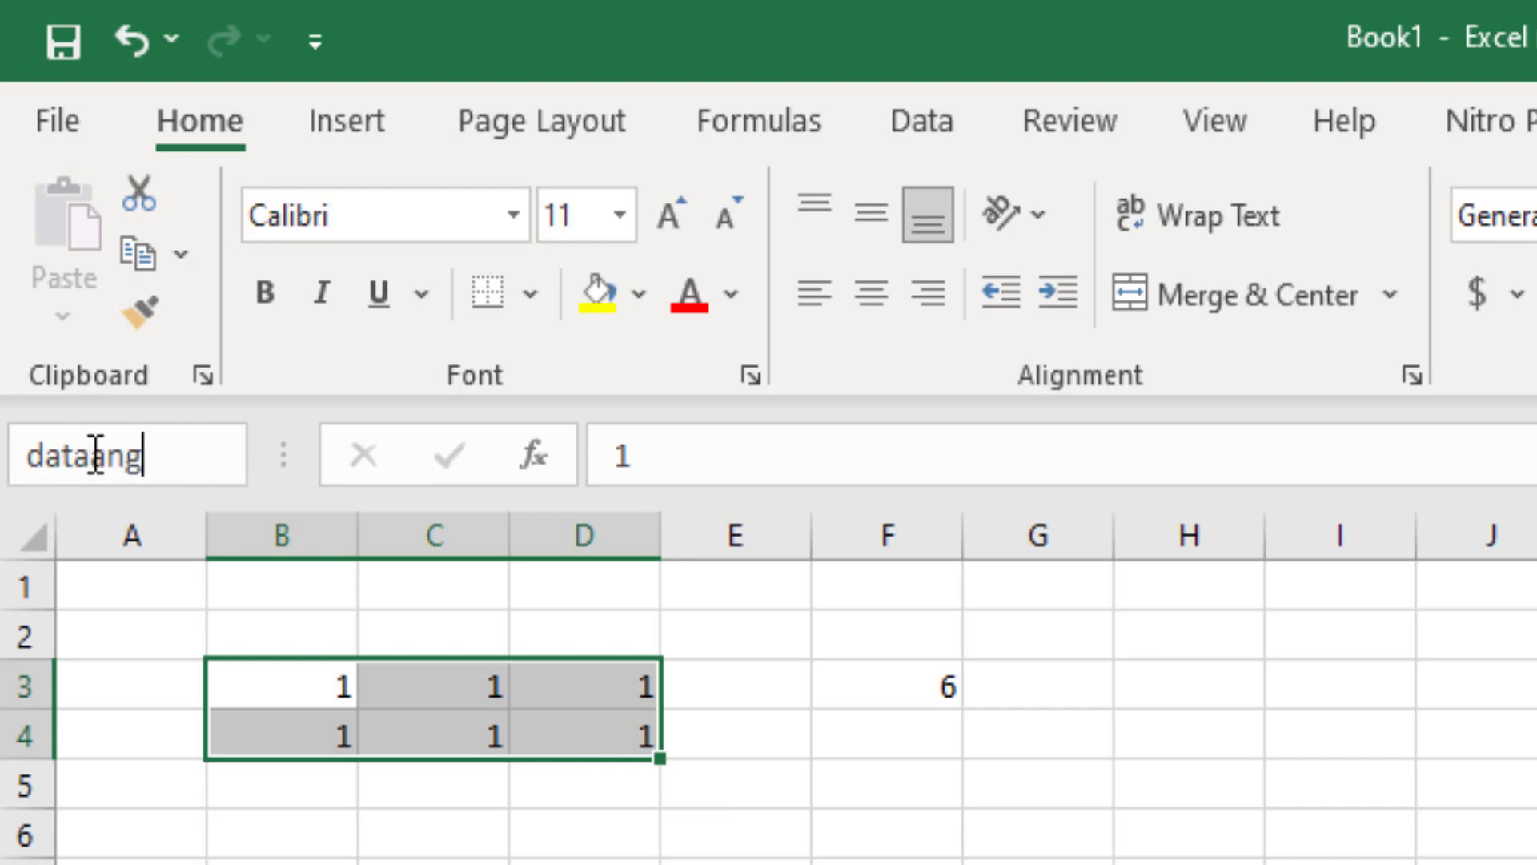
{"action": "type", "text": "ka"}
{"action": "key", "text": "Return"}
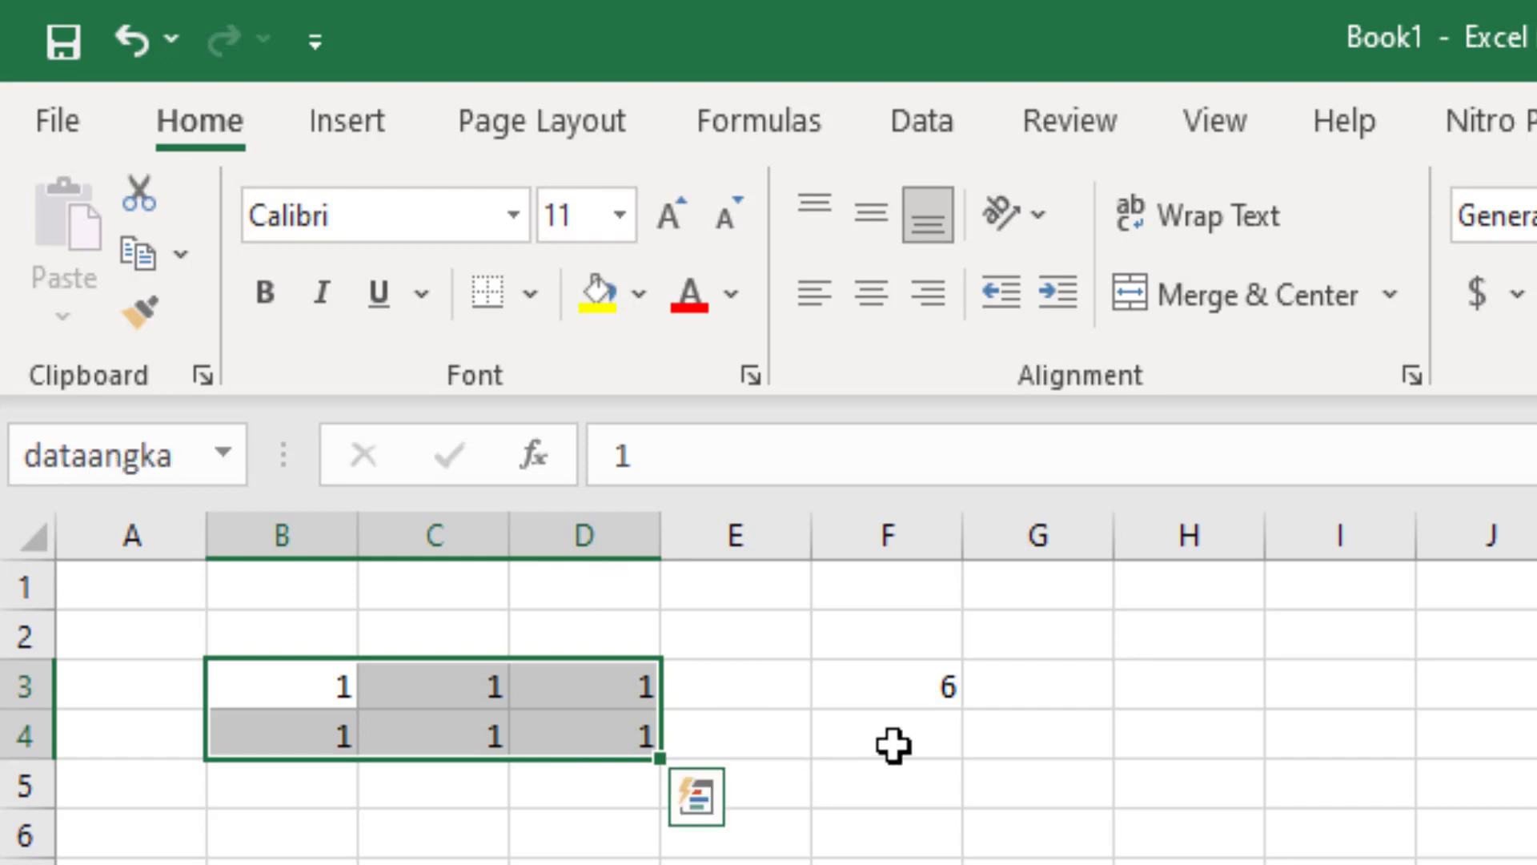
- Calculate the sum of the named range in cell F4 with the formula =SUM(dataangka)
{"action": "left_click", "coordinate": [893, 747]}
{"action": "type", "text": "="}
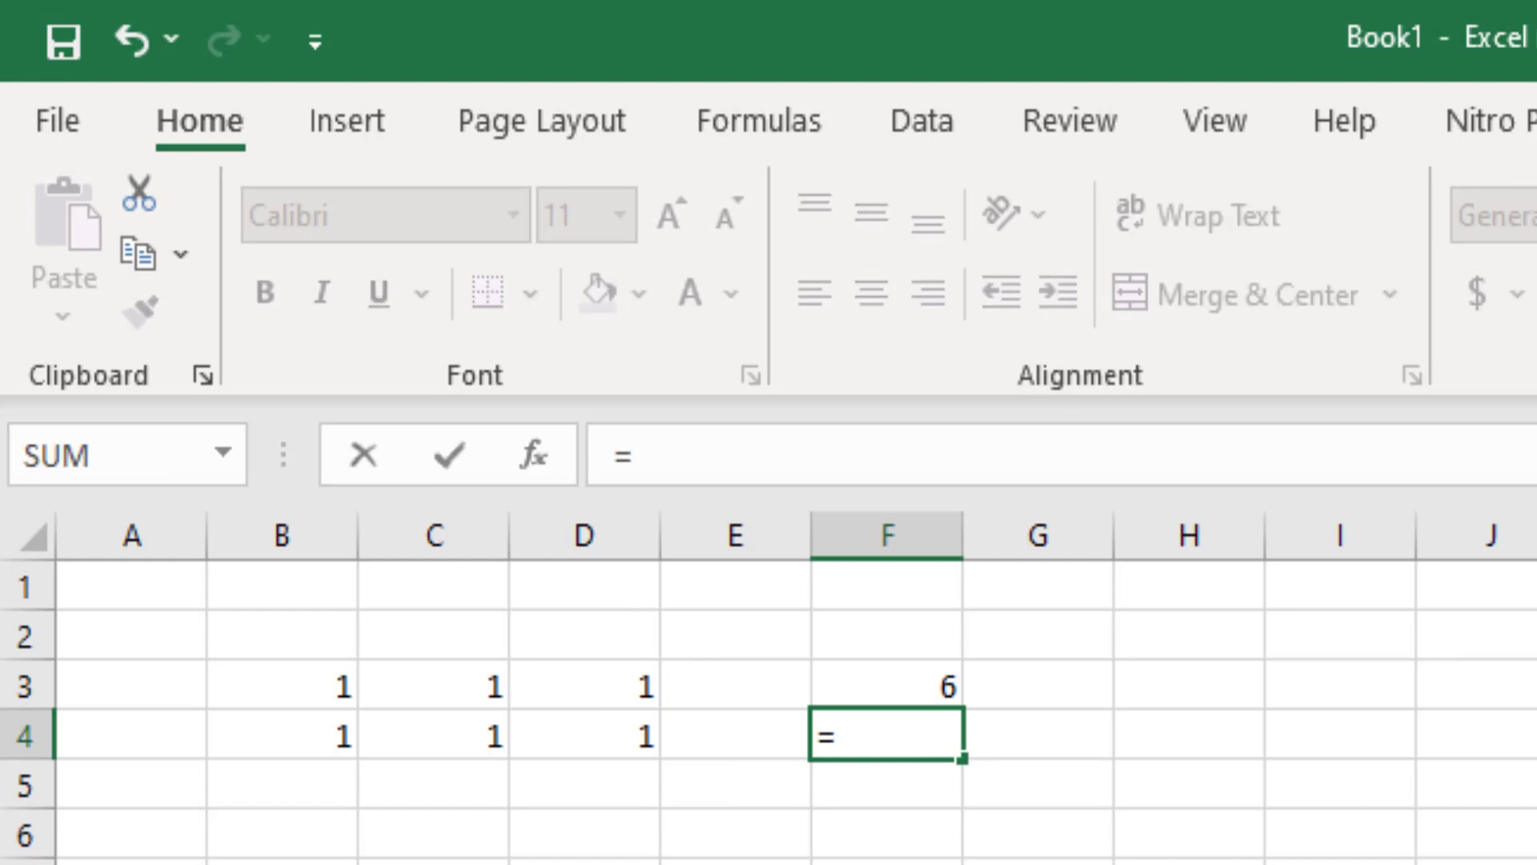
{"action": "type", "text": "SUM("}
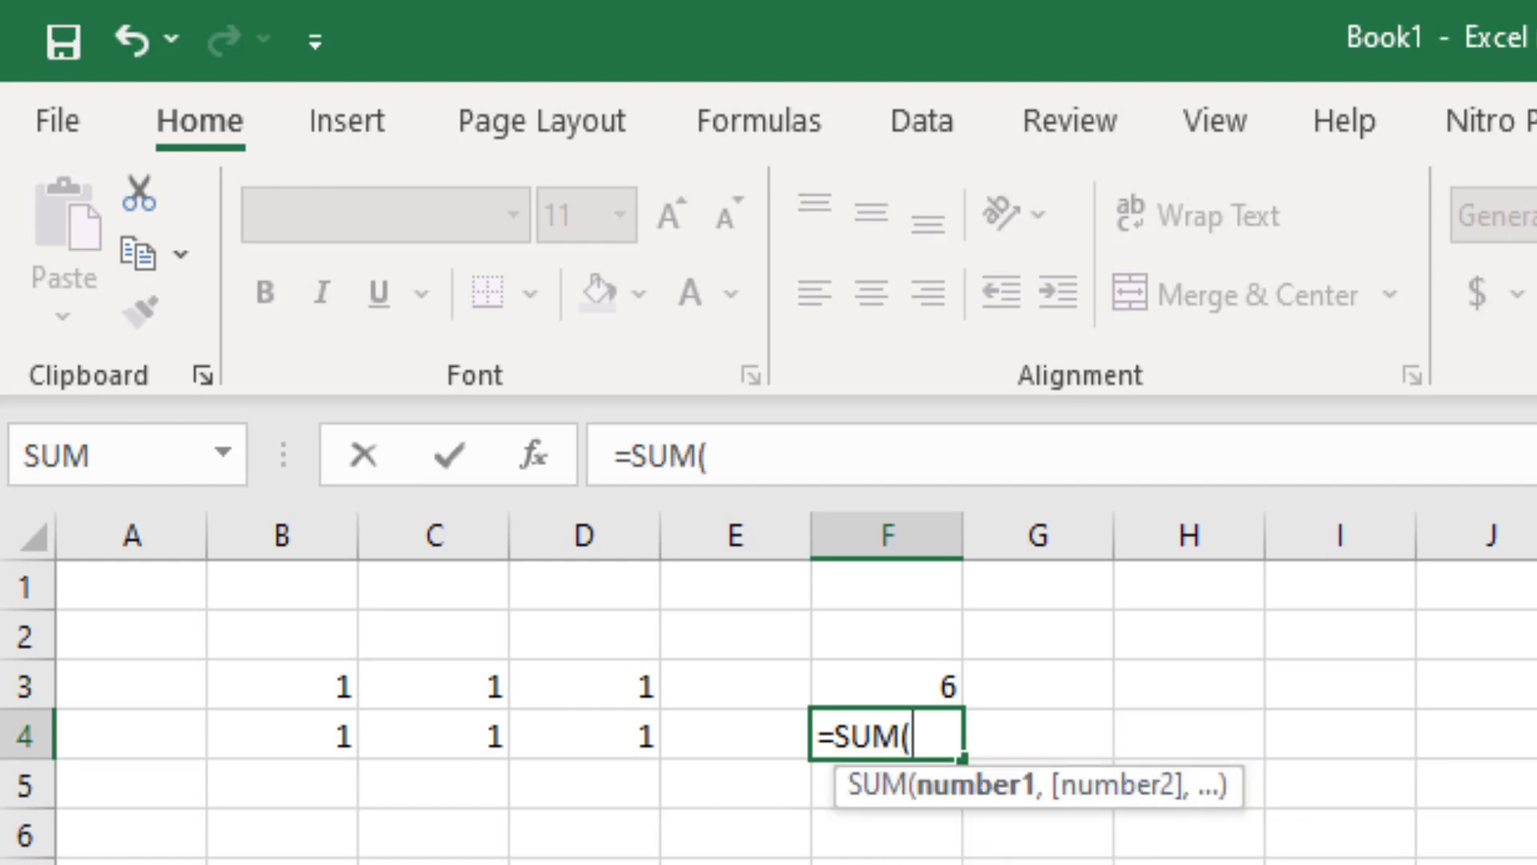
{"action": "type", "text": "data"}
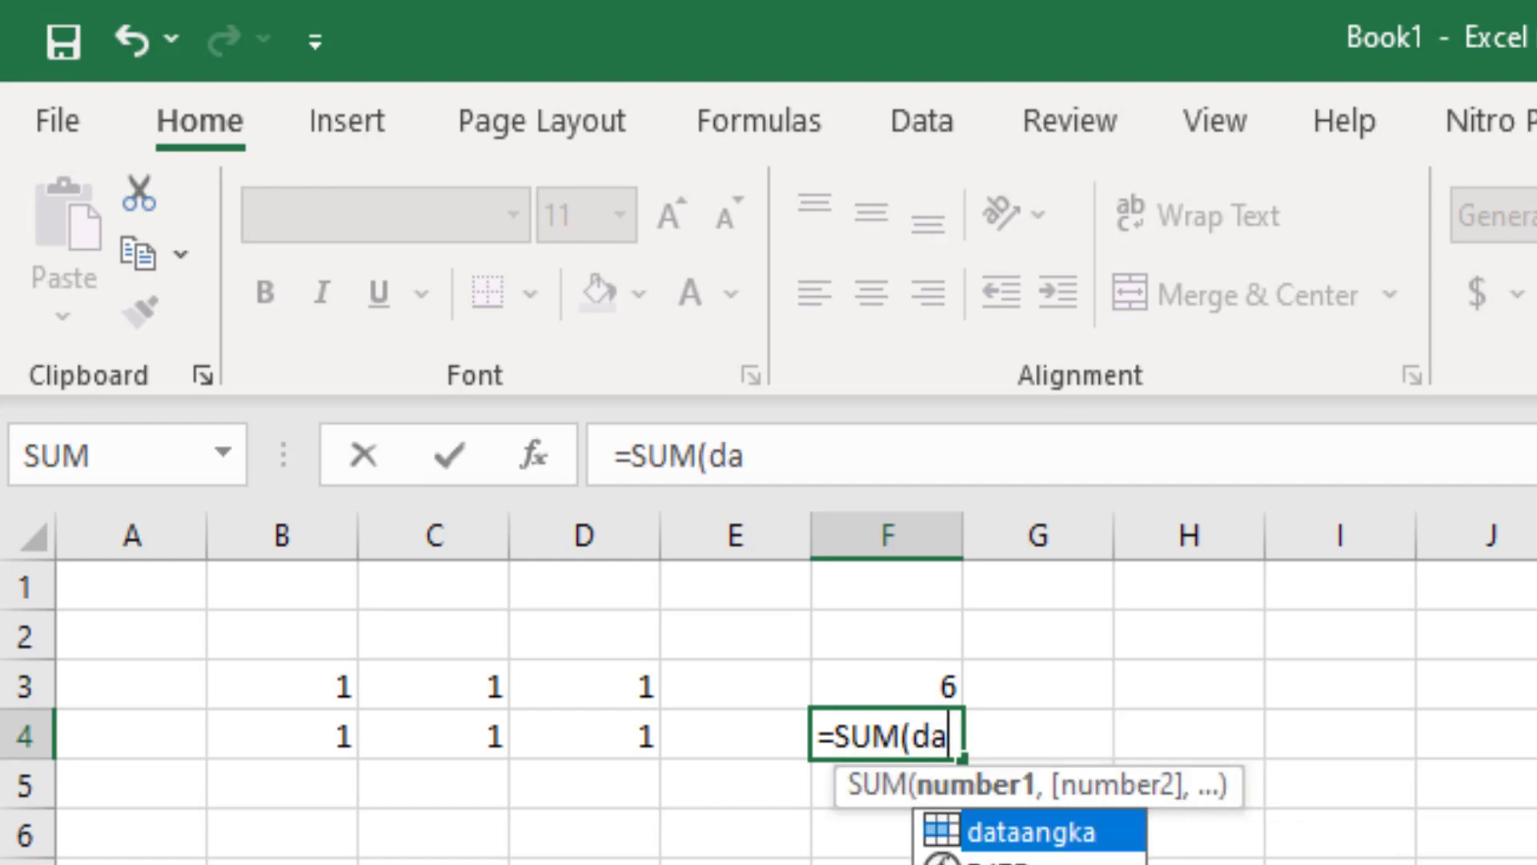
{"action": "double_click", "coordinate": [1011, 836]}
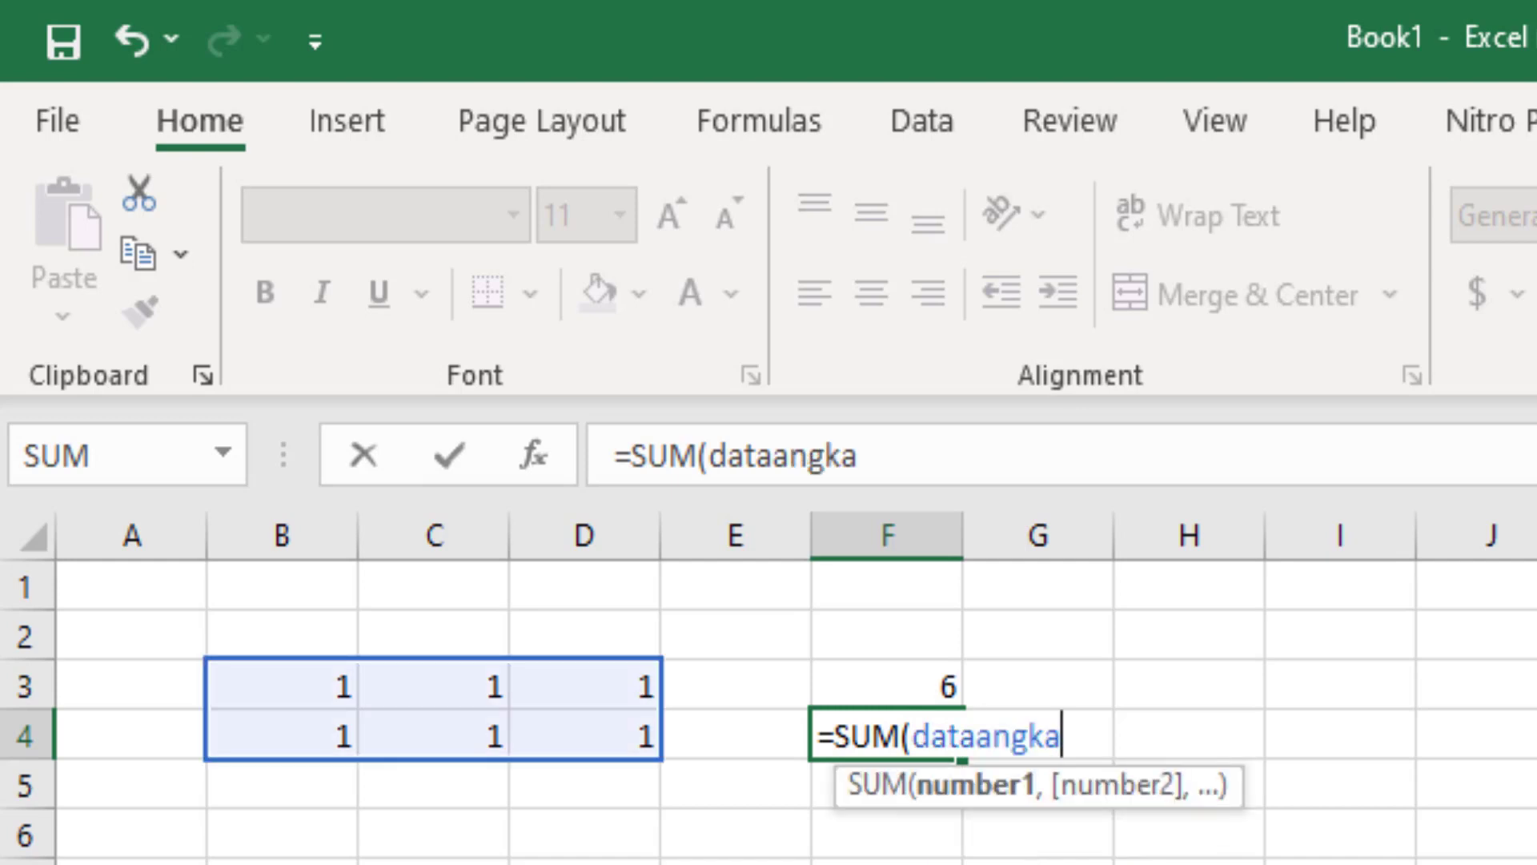
{"action": "key", "text": "Return"}
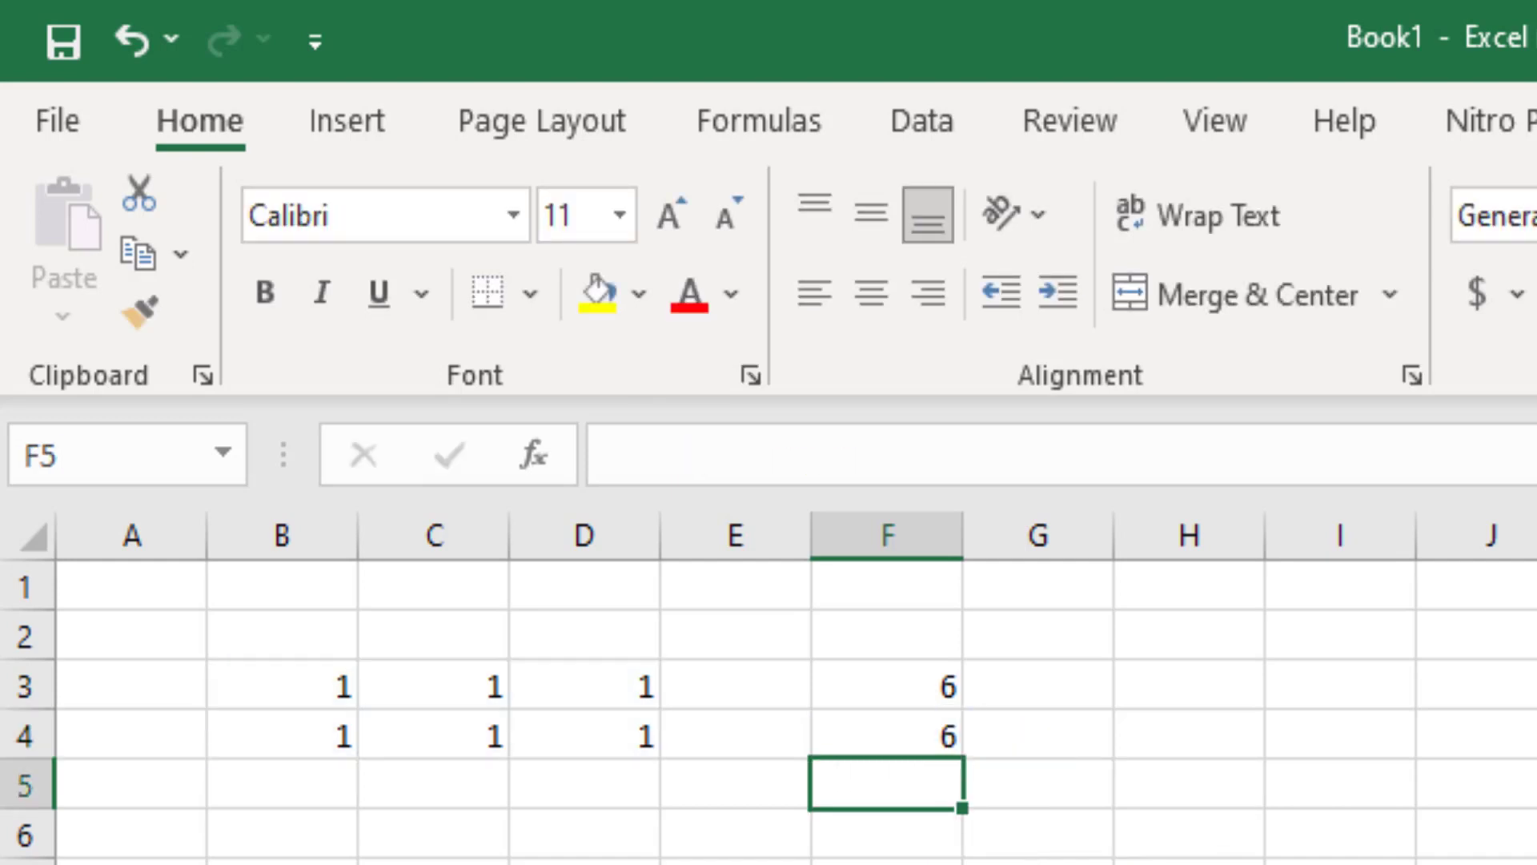
- Examine the formulas in F3 and F4 in edit mode to see which cells each one references
{"action": "left_click", "coordinate": [893, 684]}
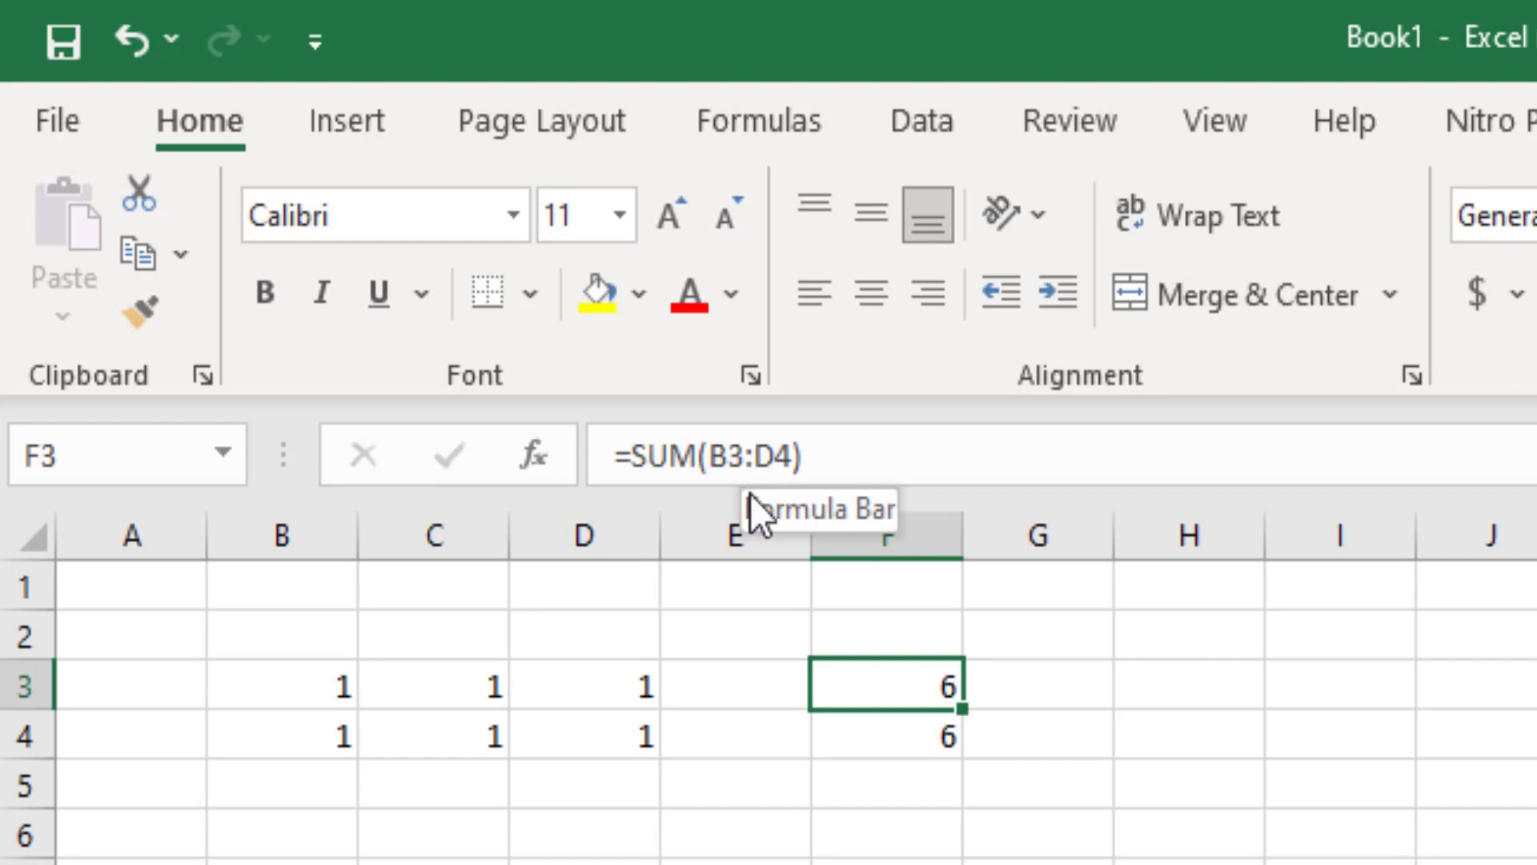
{"action": "key", "text": "F2"}
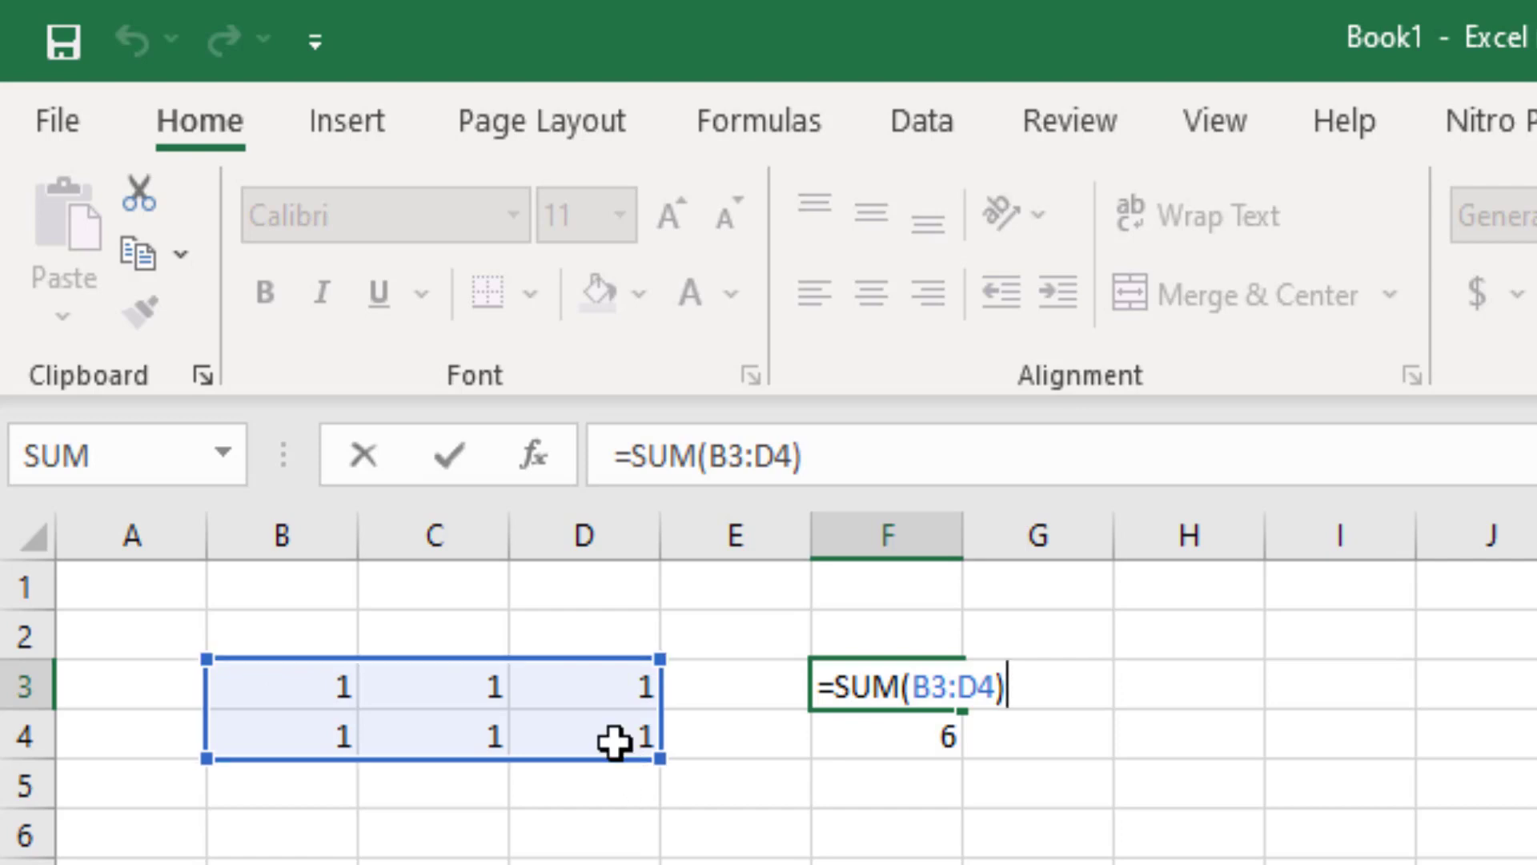
{"action": "key", "text": "Return"}
{"action": "key", "text": "F2"}
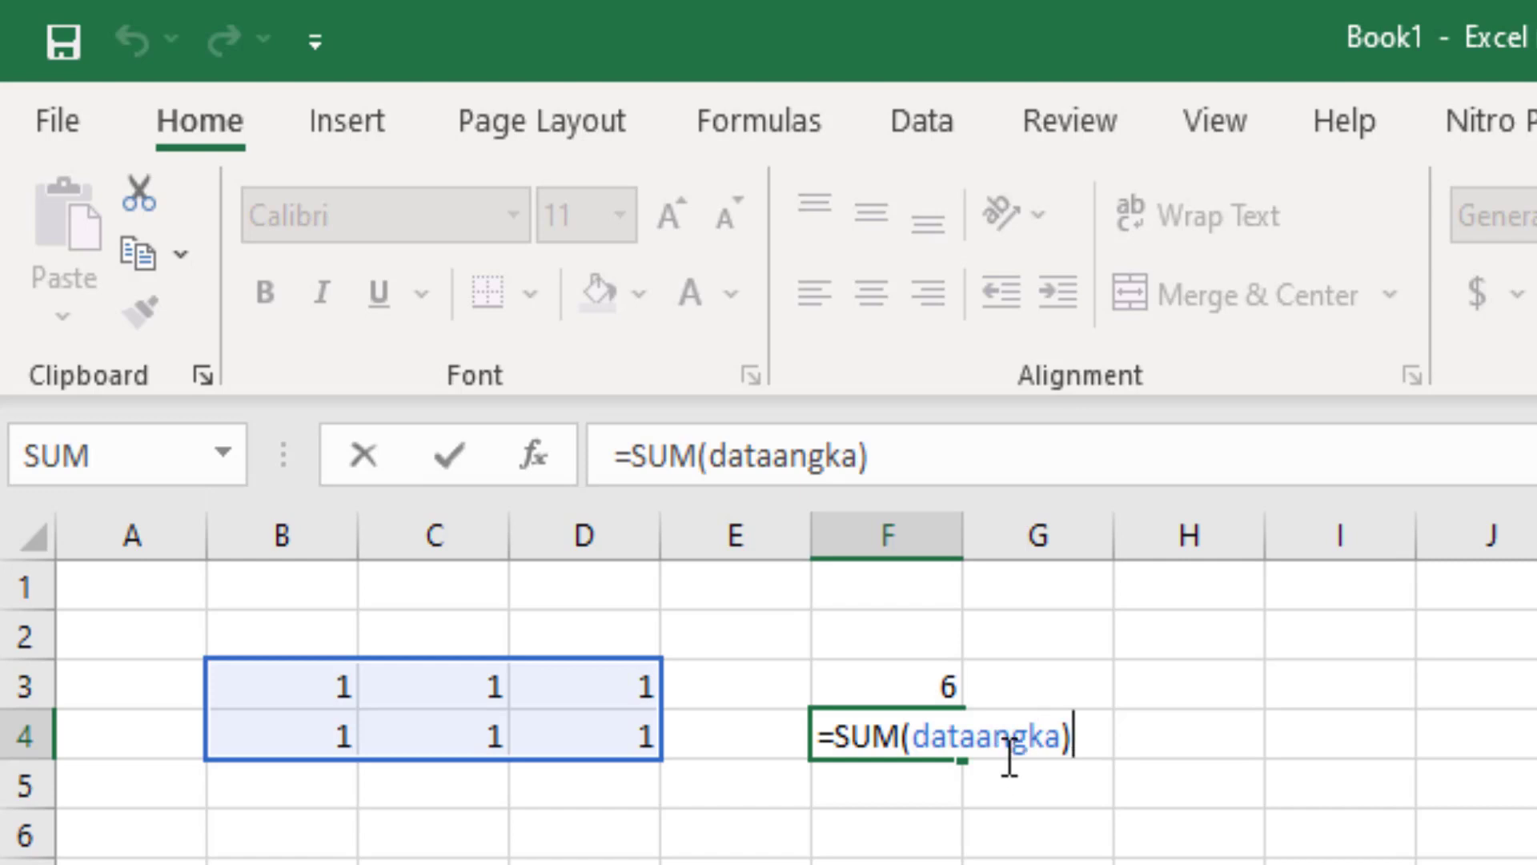
{"action": "key", "text": "Return"}
{"action": "key", "text": "Down"}
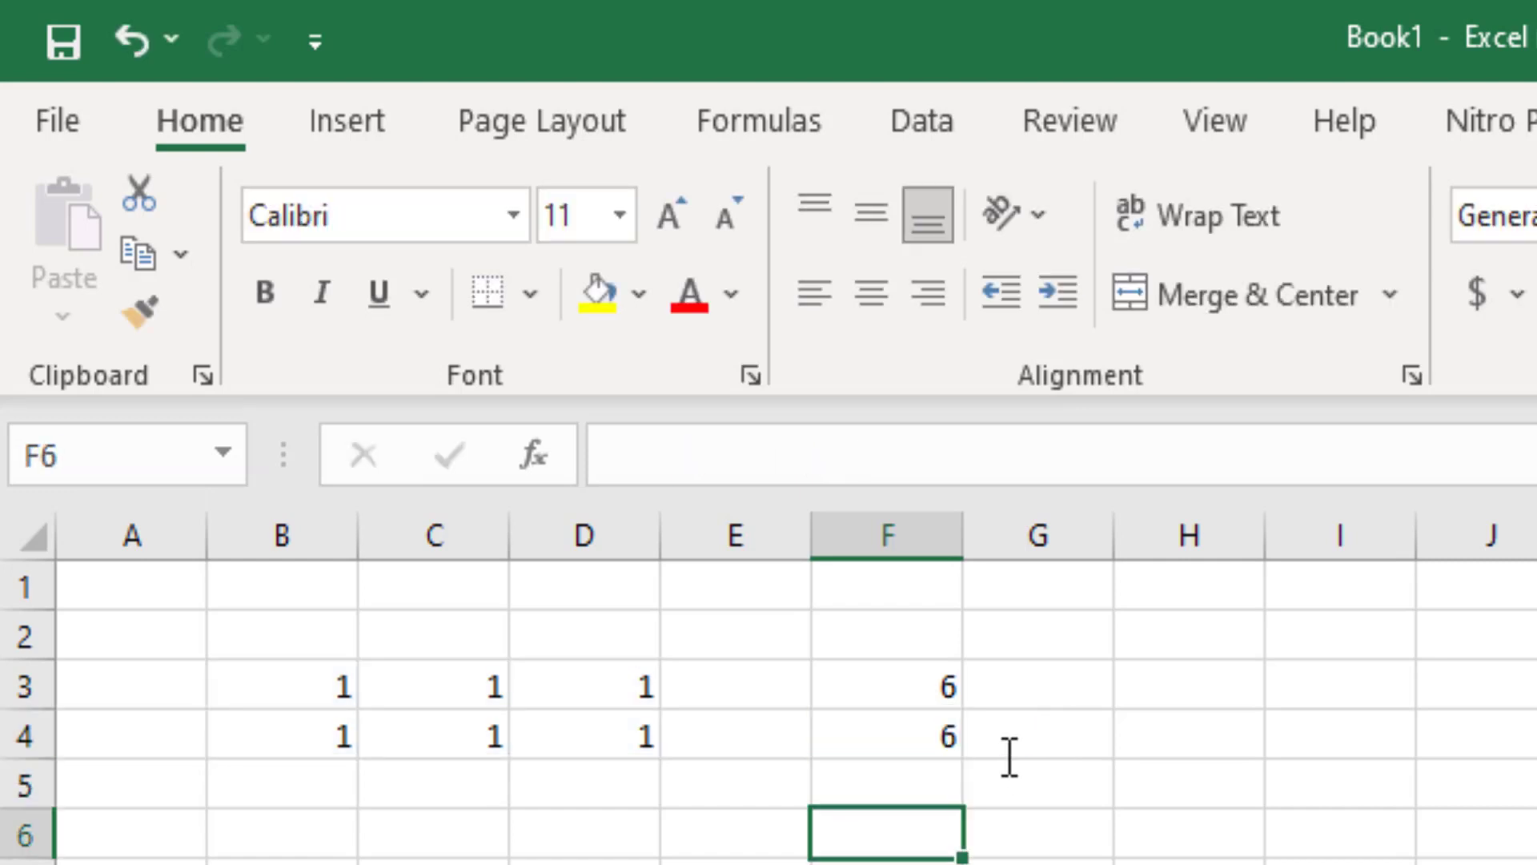
{"action": "key", "text": "Down"}
{"action": "key", "text": "Left"}
{"action": "key", "text": "Left"}
{"action": "key", "text": "Left"}
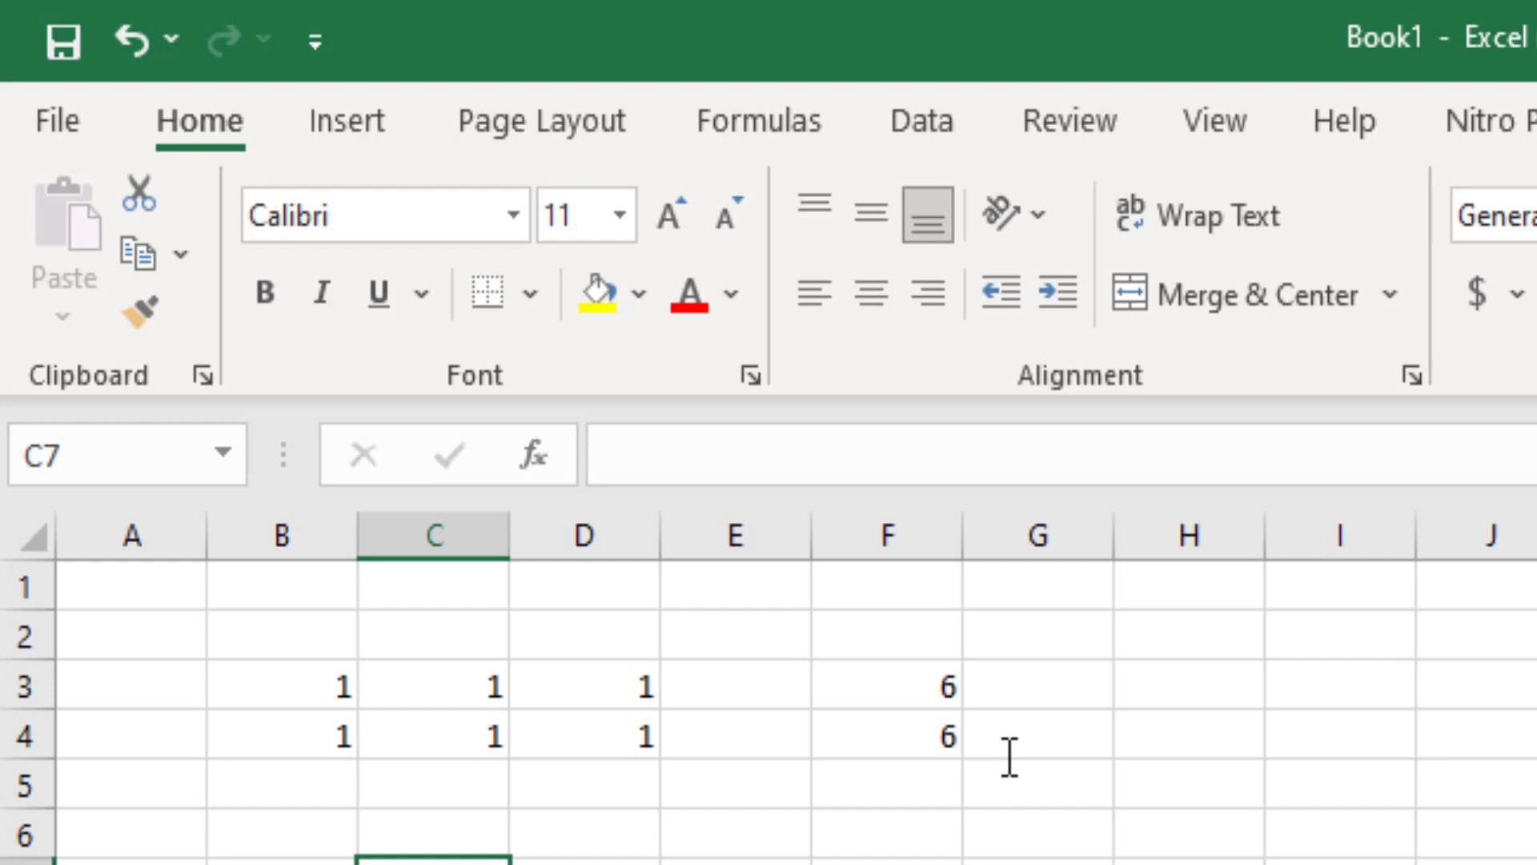
- Compare the formulas in F4 and F3 once more, one using the range name and the other the cell addresses
{"action": "key", "text": "Up"}
{"action": "key", "text": "Up"}
{"action": "key", "text": "Right"}
{"action": "key", "text": "Right"}
{"action": "key", "text": "Up"}
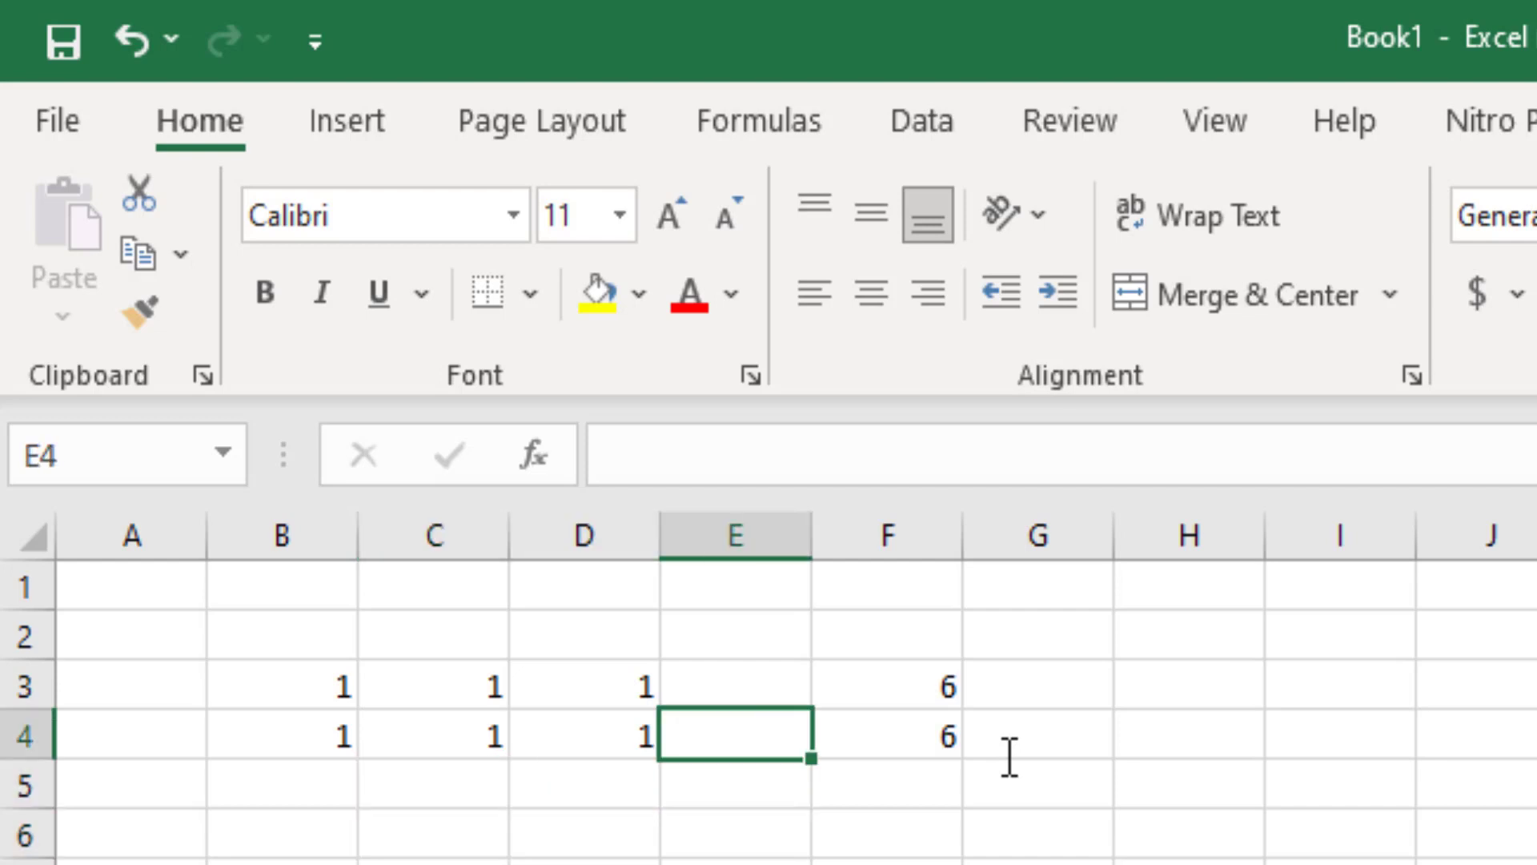
{"action": "key", "text": "Right"}
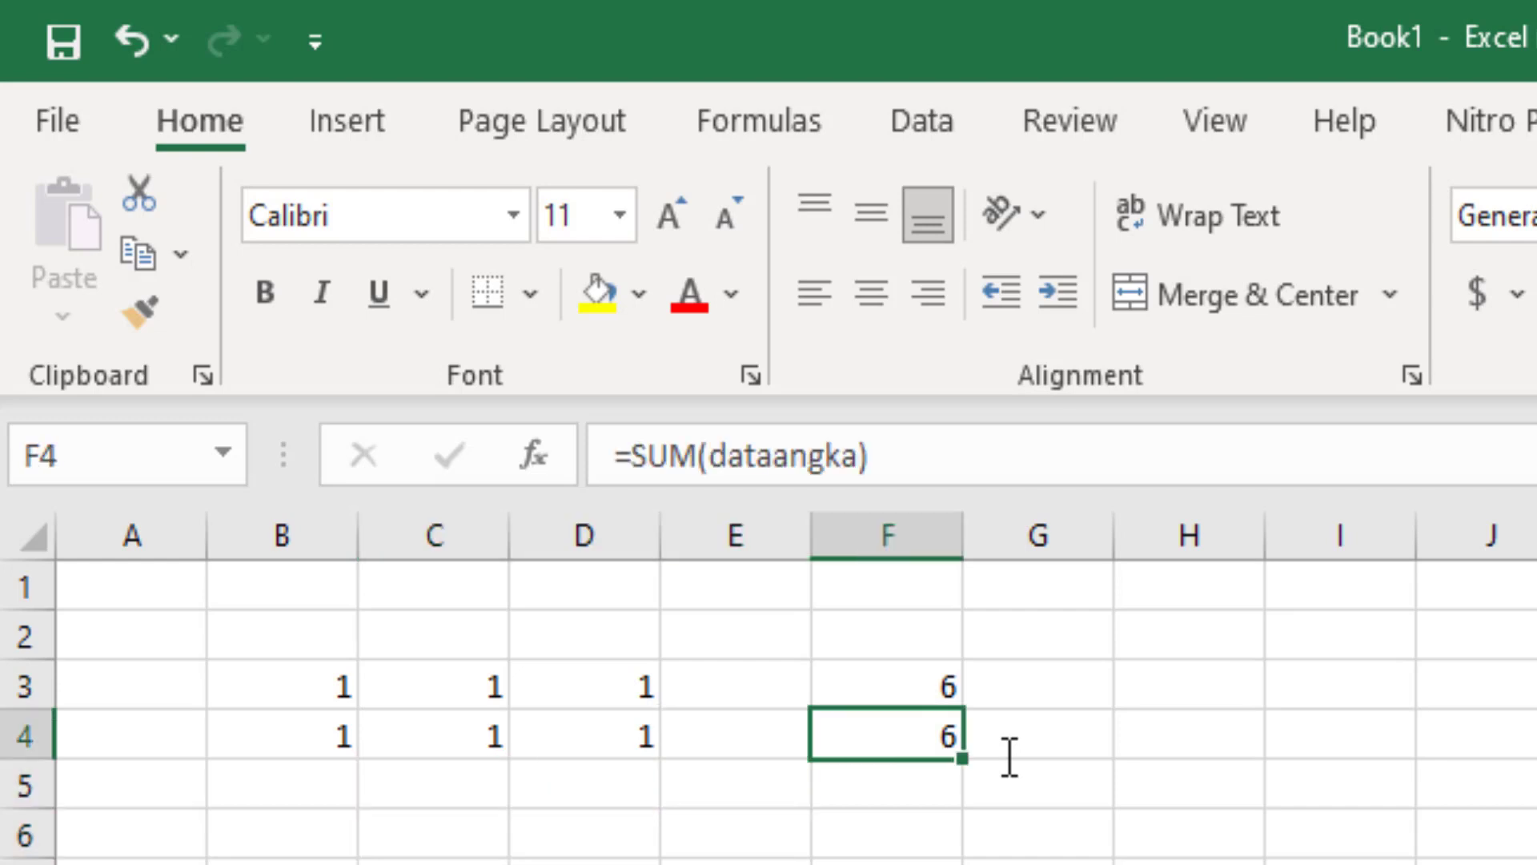
{"action": "key", "text": "Up"}
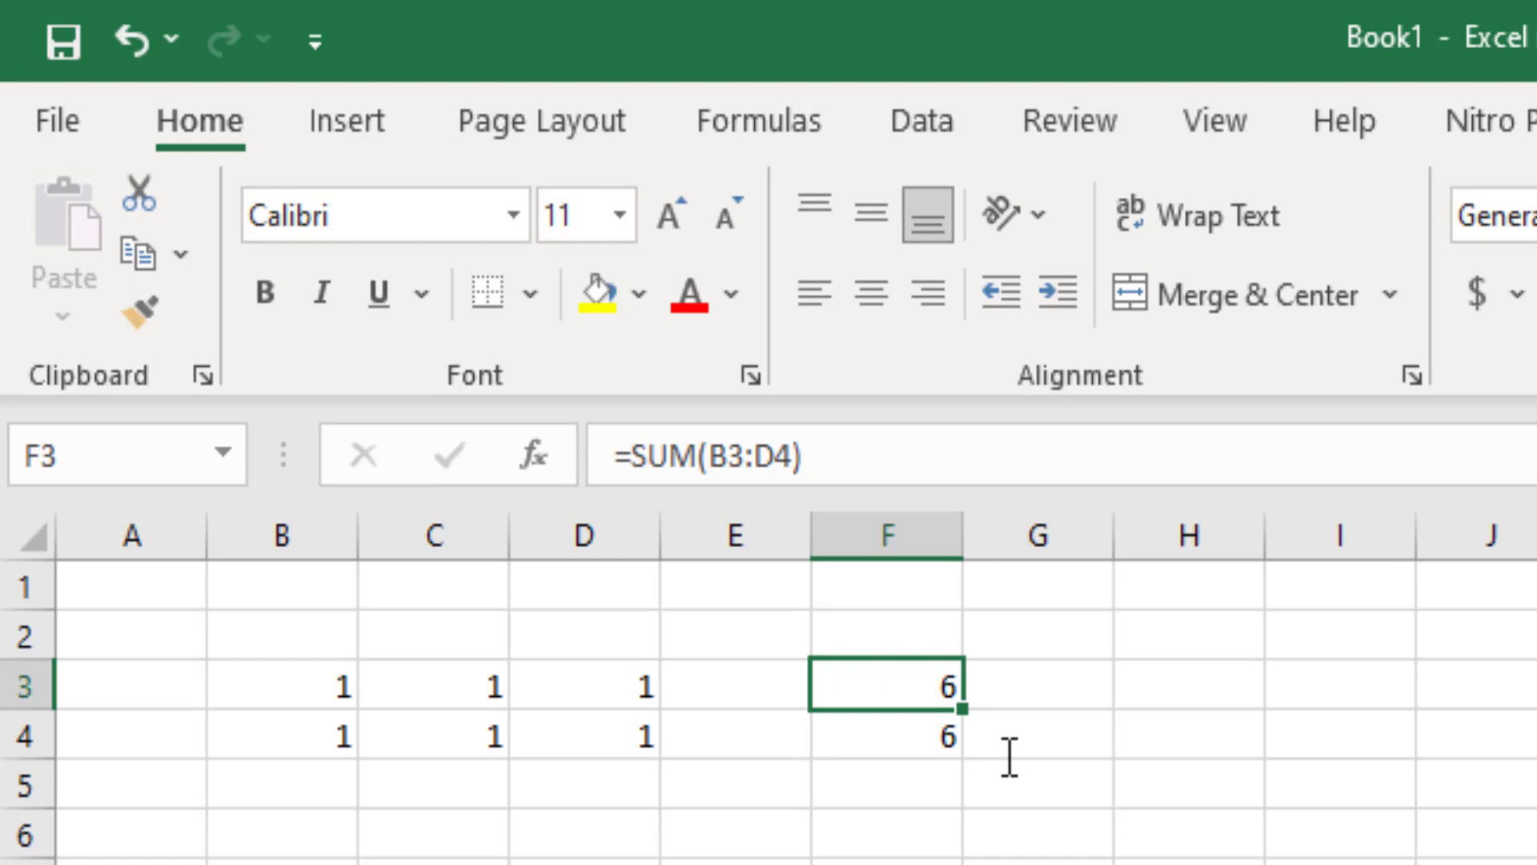
{"action": "key", "text": "Down"}
{"action": "key", "text": "Down"}
{"action": "key", "text": "Down"}
{"action": "key", "text": "Up"}
{"action": "key", "text": "Up"}
{"action": "key", "text": "Up"}
{"action": "key", "text": "Down"}
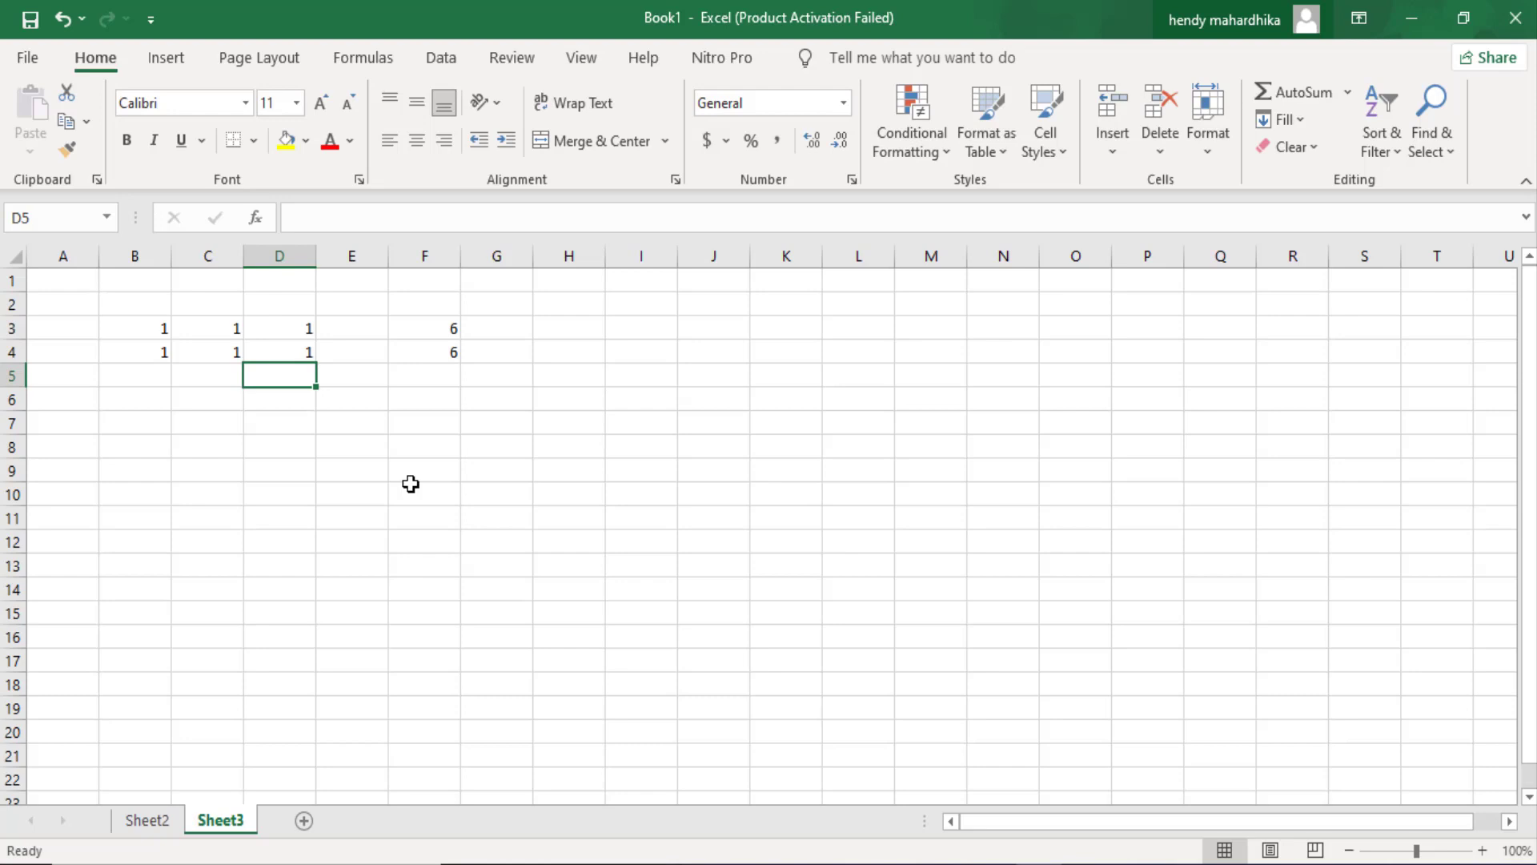
{"action": "left_click", "coordinate": [382, 494]}
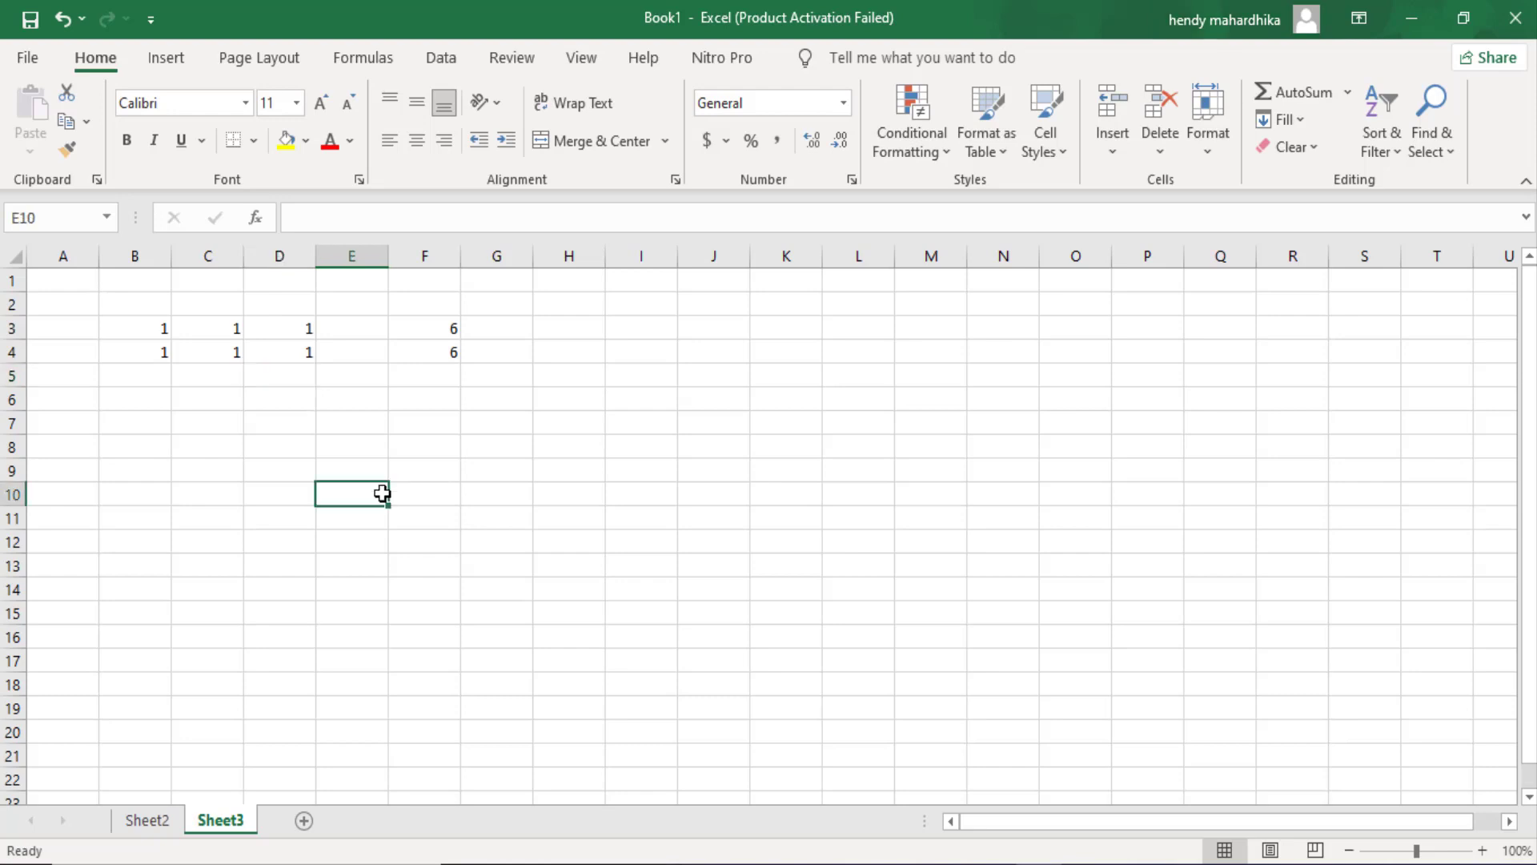